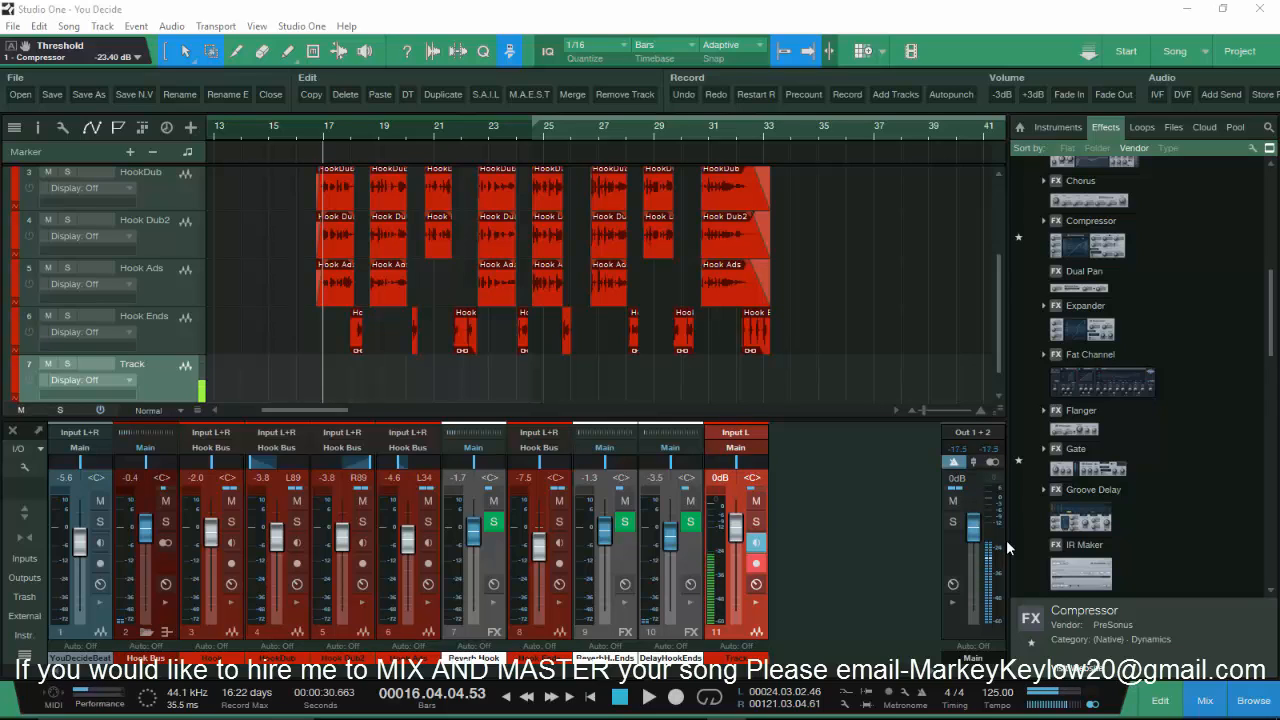
- Open the FabFilter Pro-Q 2 insert on the Hook Bus and compare the hook with the EQ bypassed and active
{"action": "left_click", "coordinate": [166, 601]}
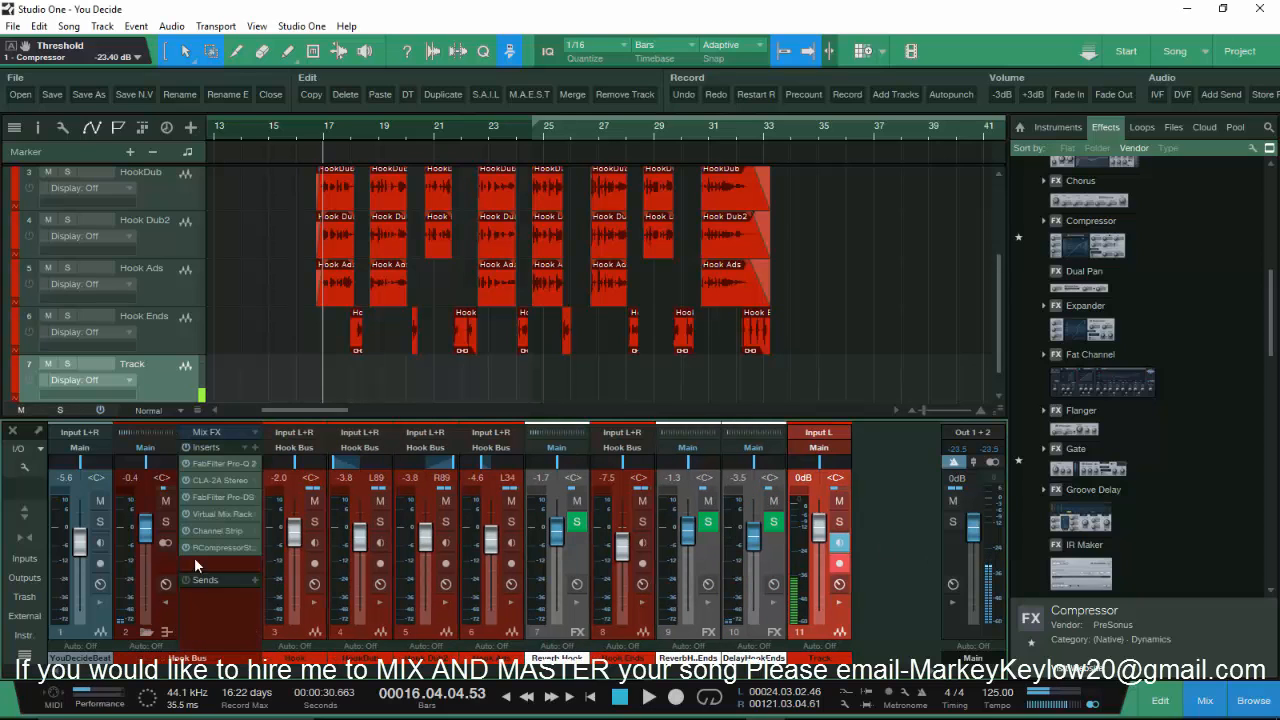
{"action": "left_click", "coordinate": [225, 463]}
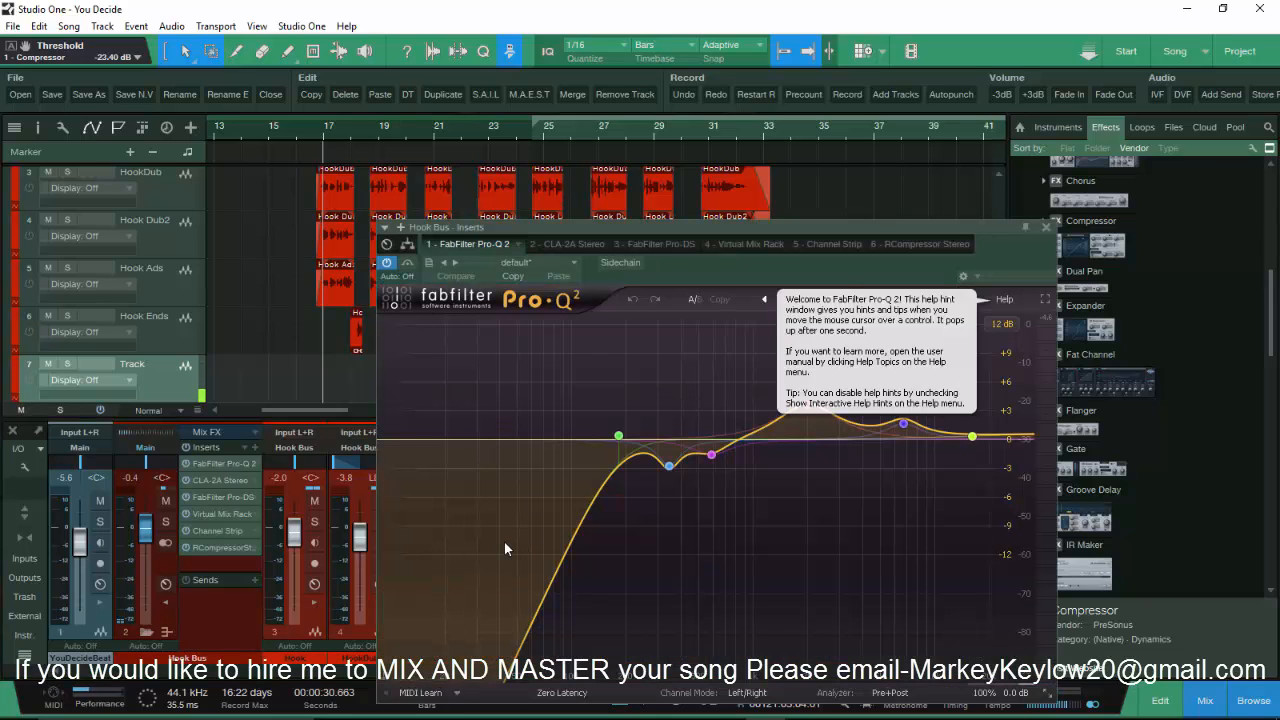
{"action": "left_click", "coordinate": [186, 464]}
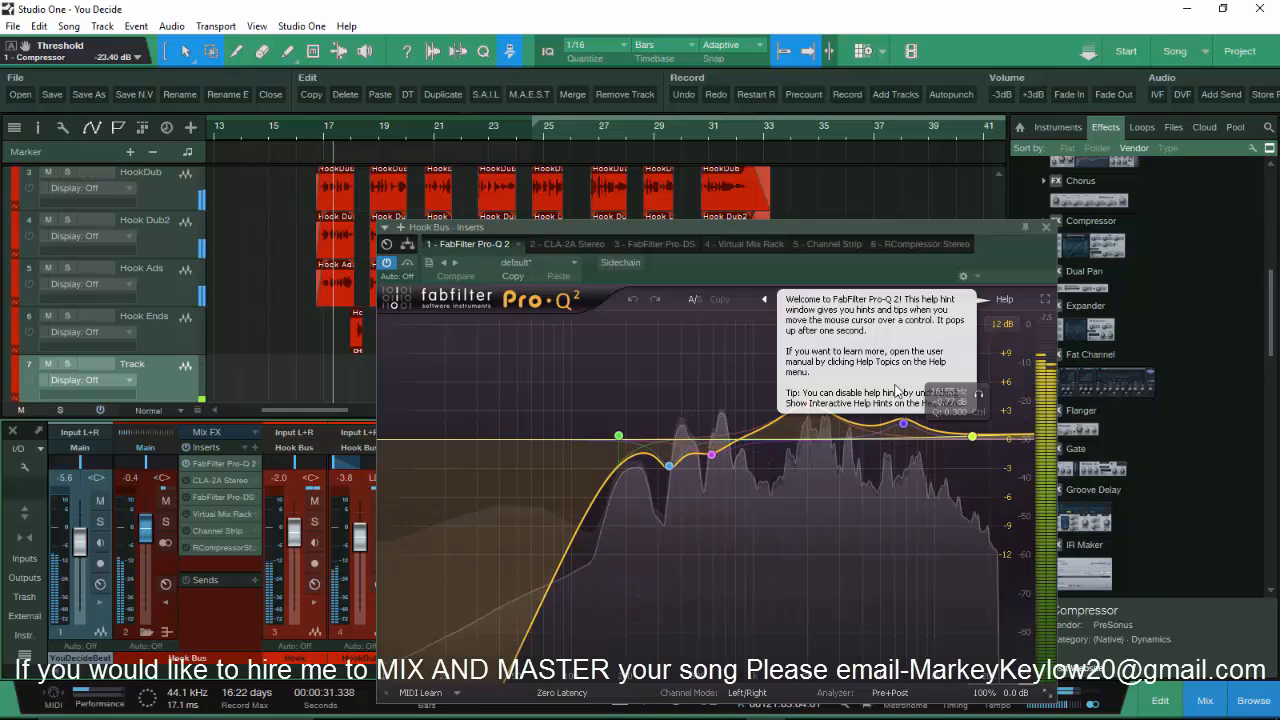
{"action": "left_click", "coordinate": [388, 265]}
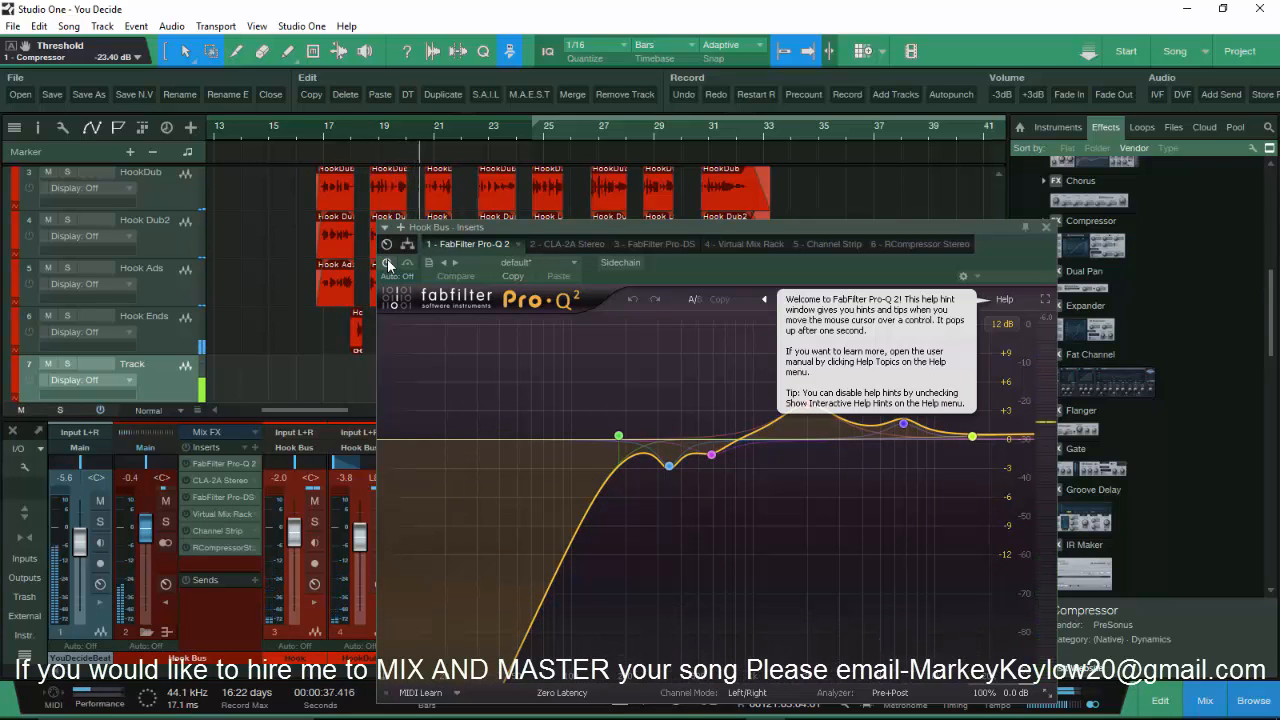
{"action": "left_click", "coordinate": [388, 265]}
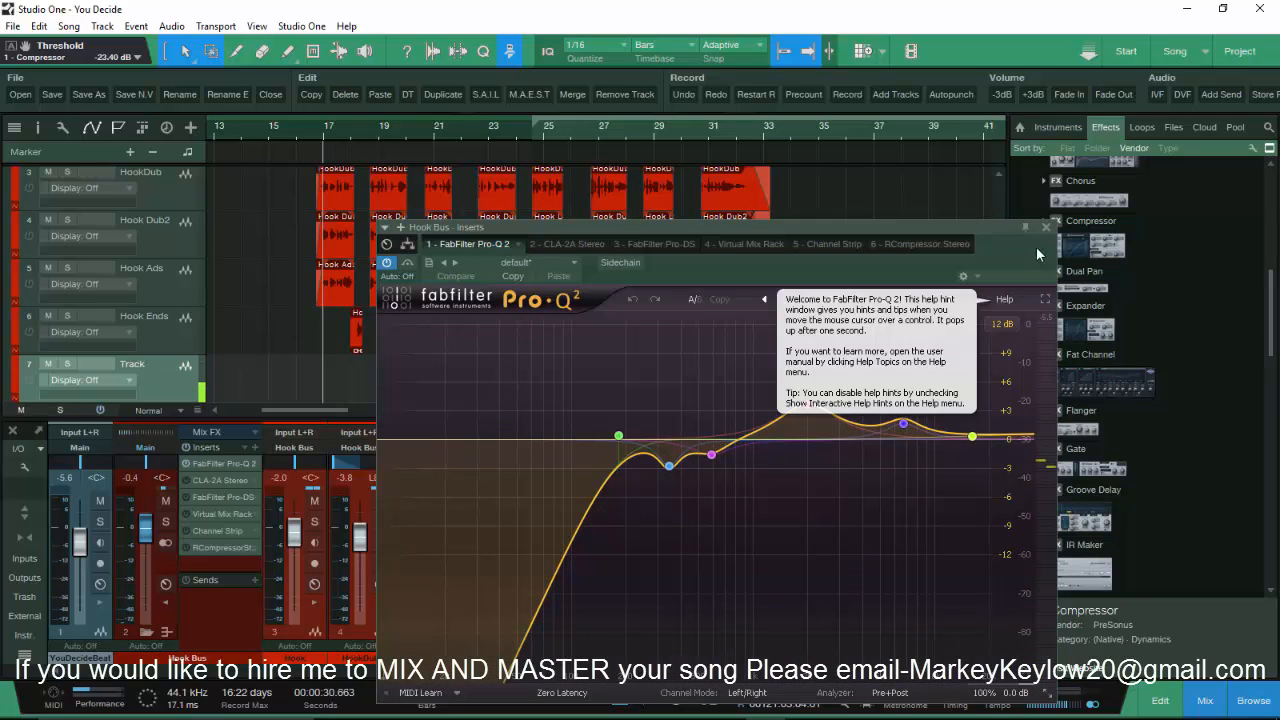
- Open the Hook Bus CLA-2A compressor, activate it, and set its Gain to 42.40 while playing the hook
{"action": "left_click", "coordinate": [565, 249]}
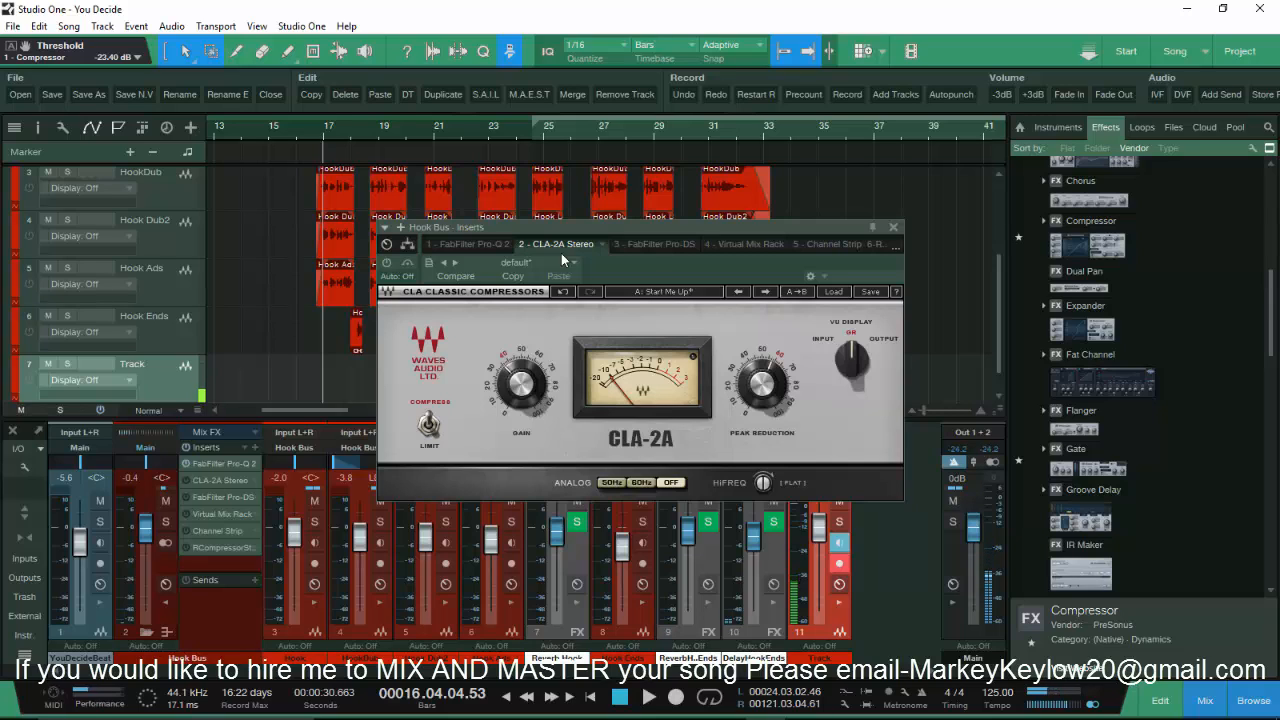
{"action": "key", "text": "space"}
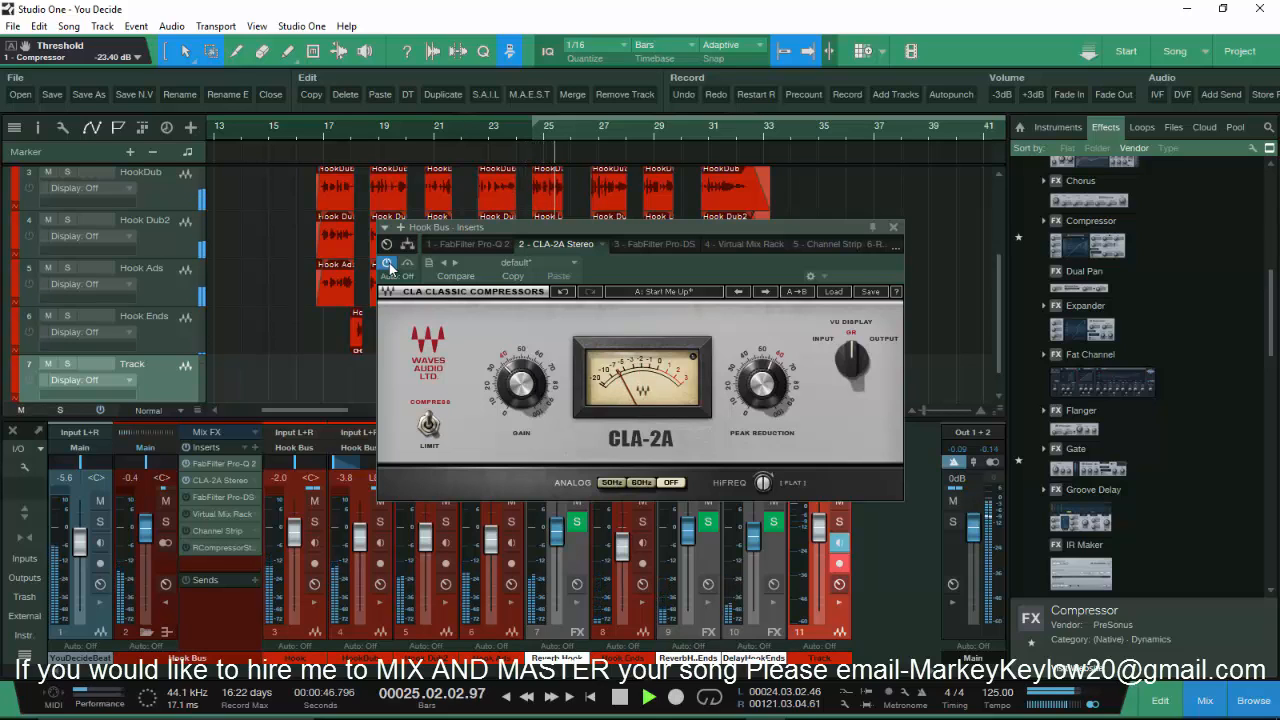
{"action": "key", "text": "space"}
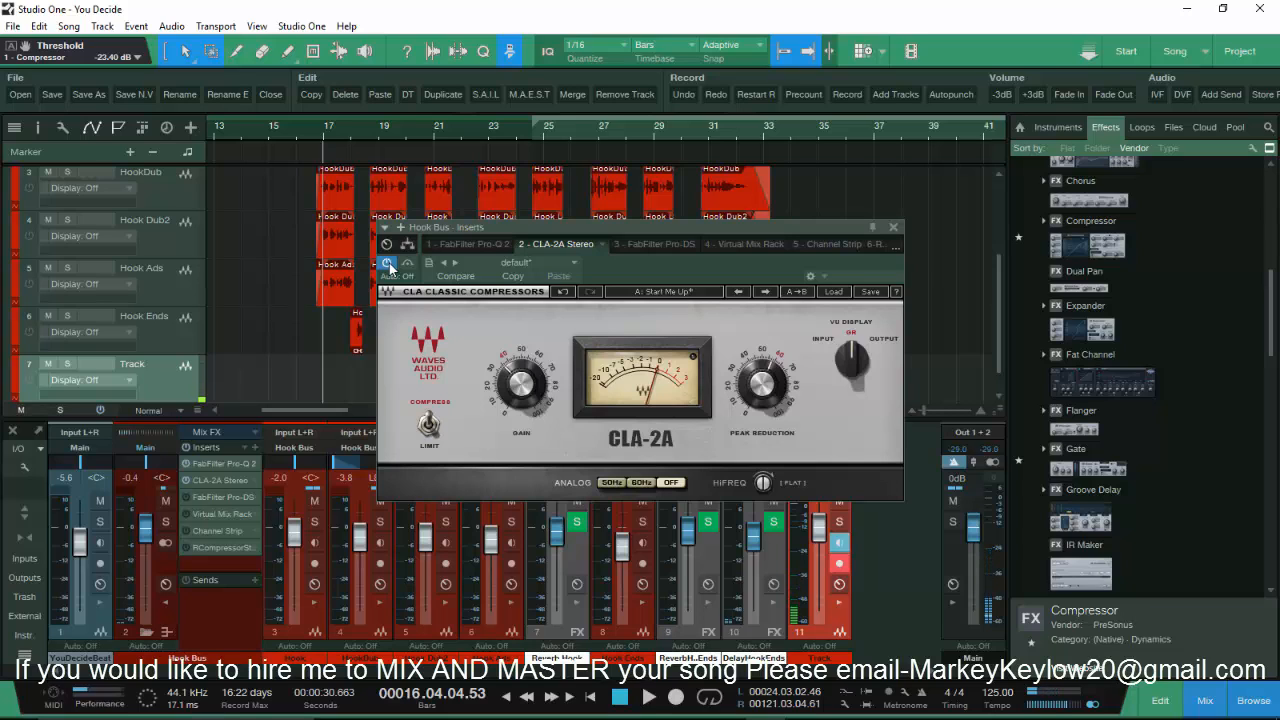
{"action": "key", "text": "space"}
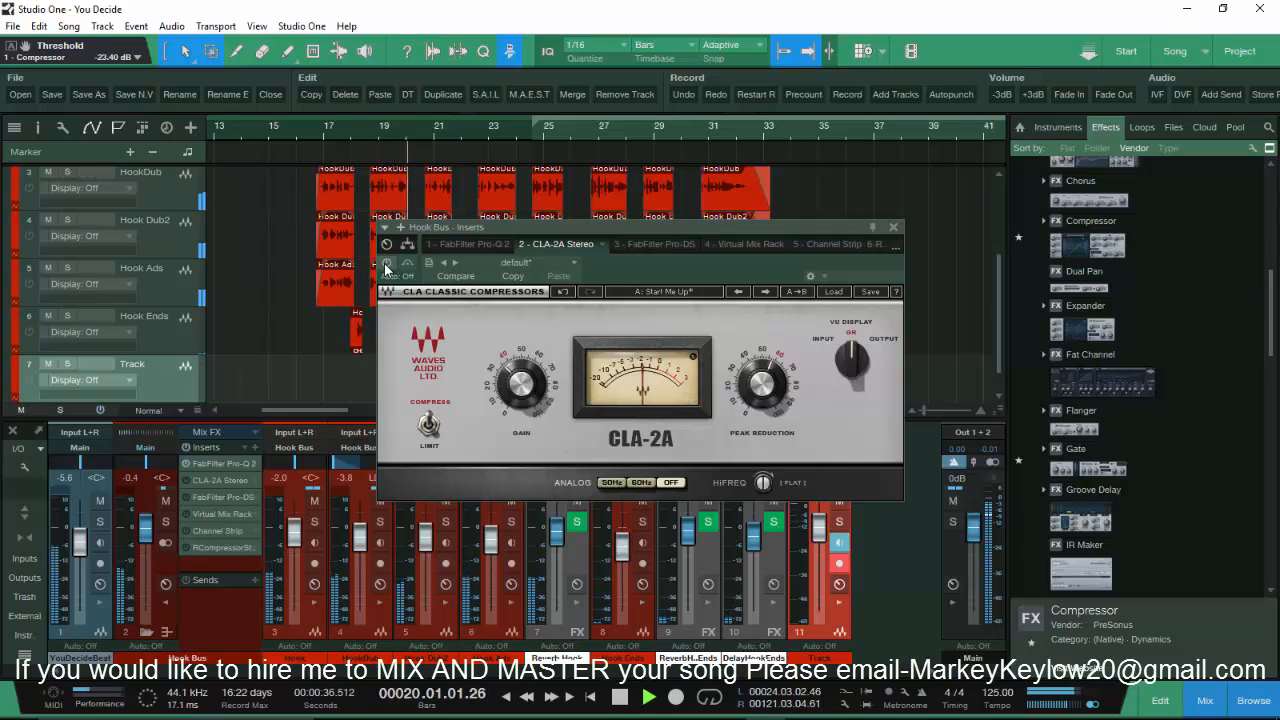
{"action": "left_click", "coordinate": [386, 264]}
{"action": "left_click_drag", "start_coordinate": [513, 388], "coordinate": [500, 385]}
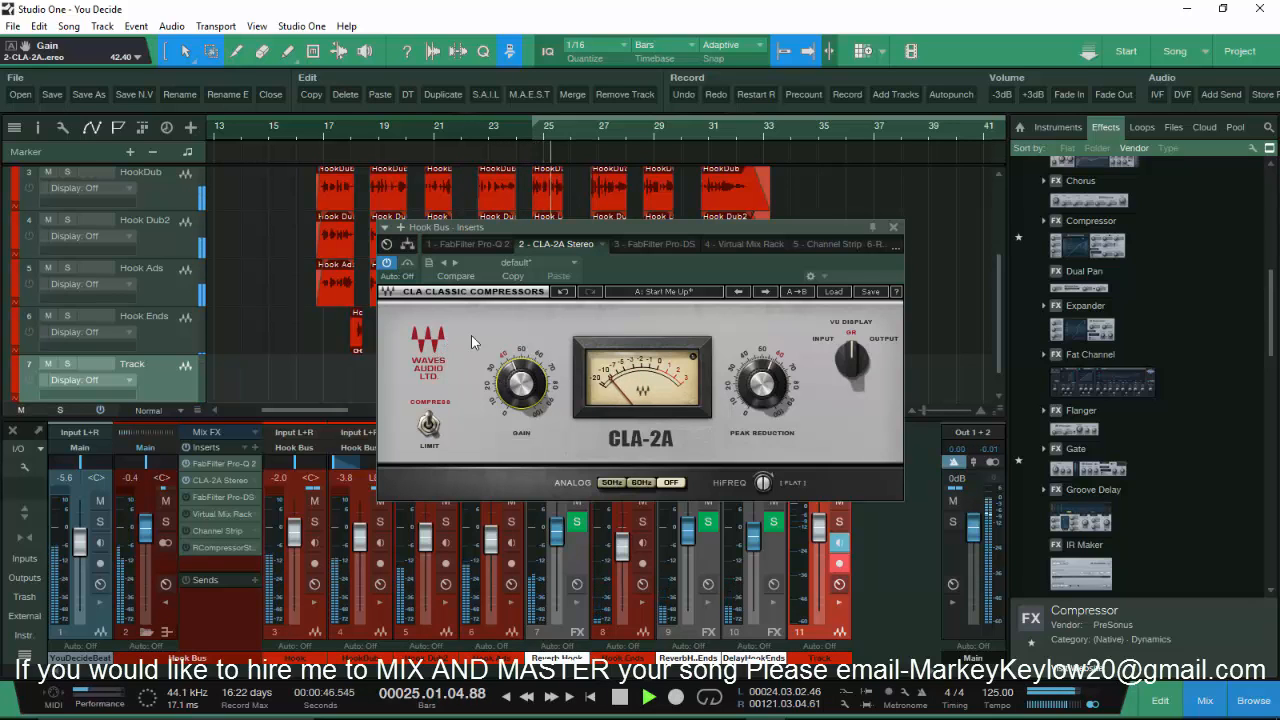
{"action": "key", "text": "space"}
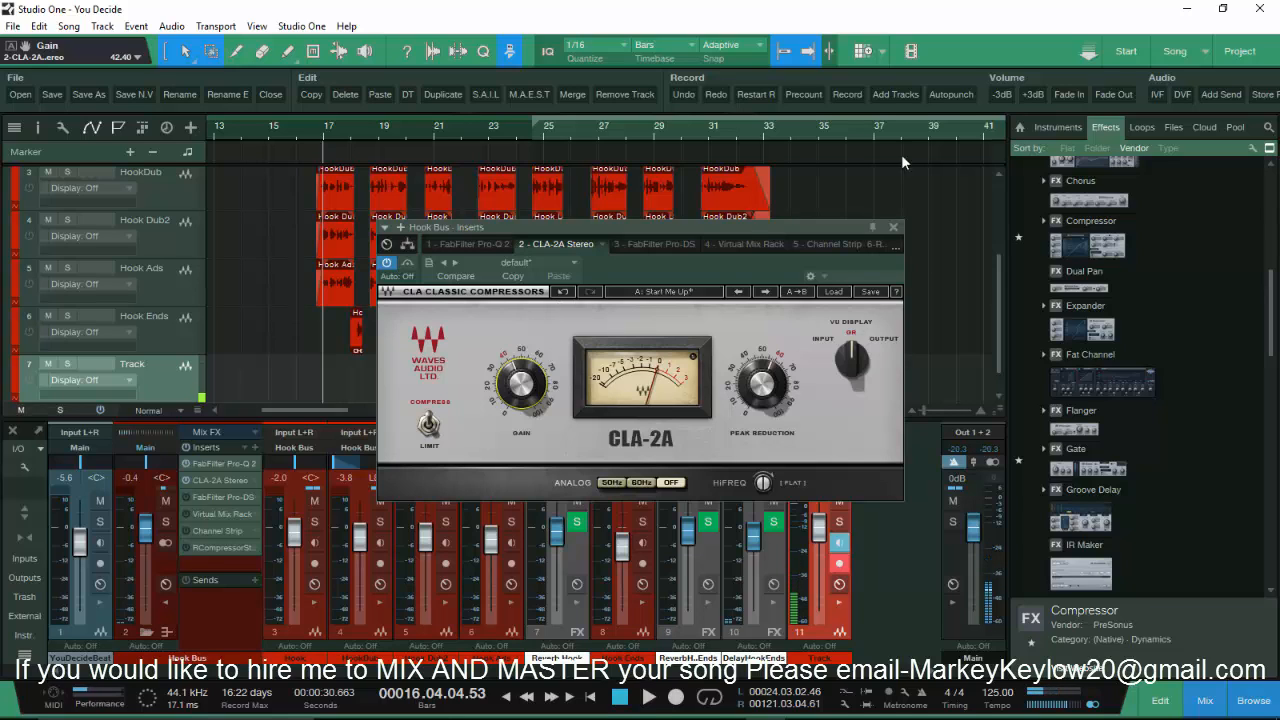
- Open the FabFilter Pro-DS insert on the Hook Bus and activate it while playing the hook
{"action": "left_click", "coordinate": [690, 246]}
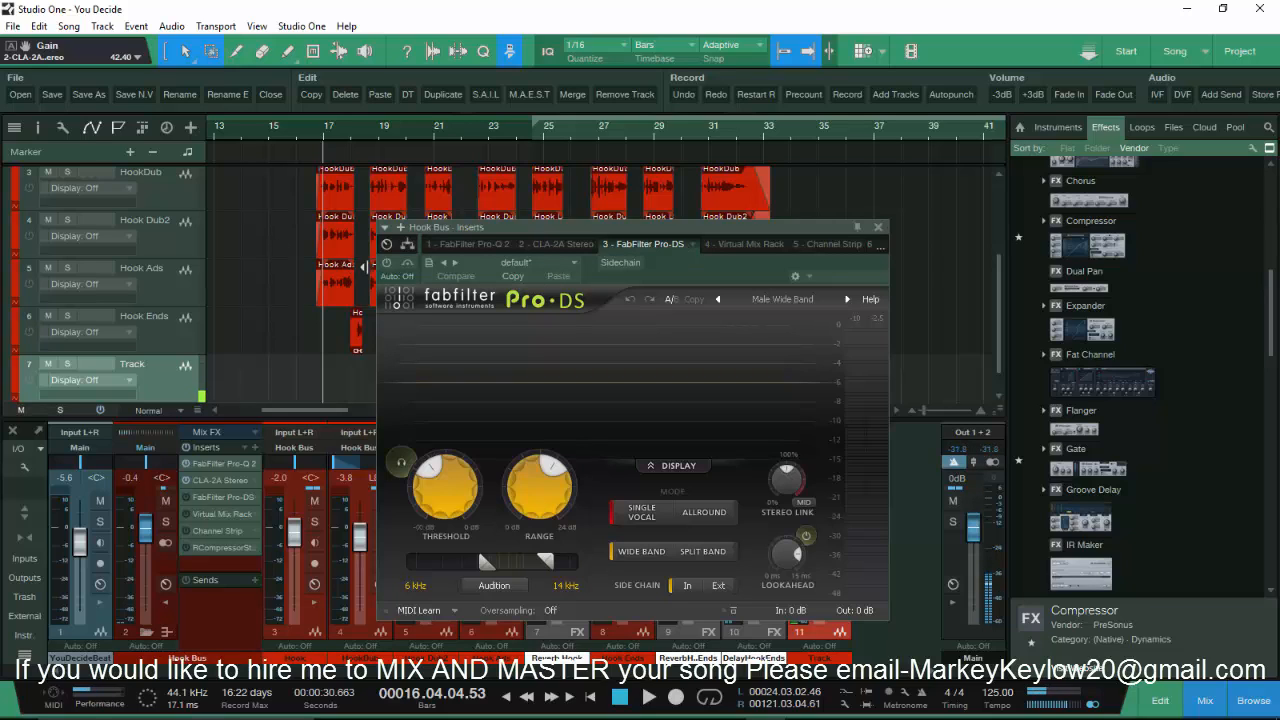
{"action": "key", "text": "space"}
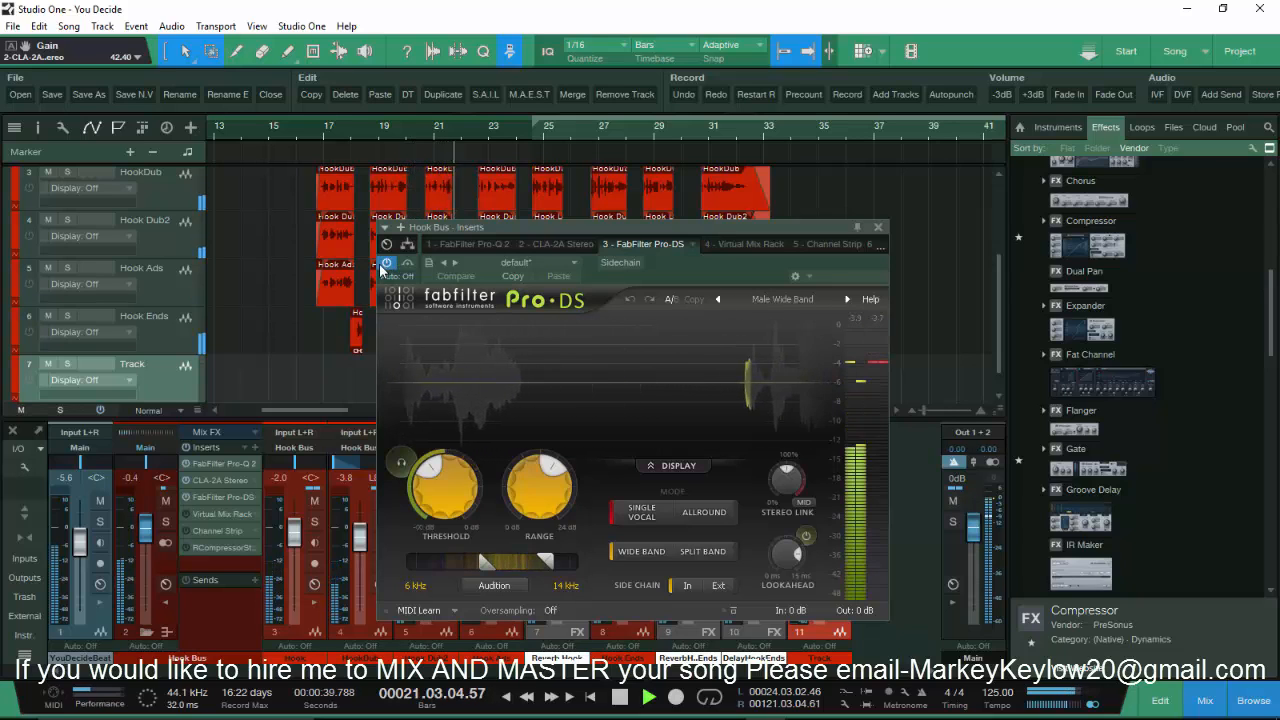
{"action": "key", "text": "space"}
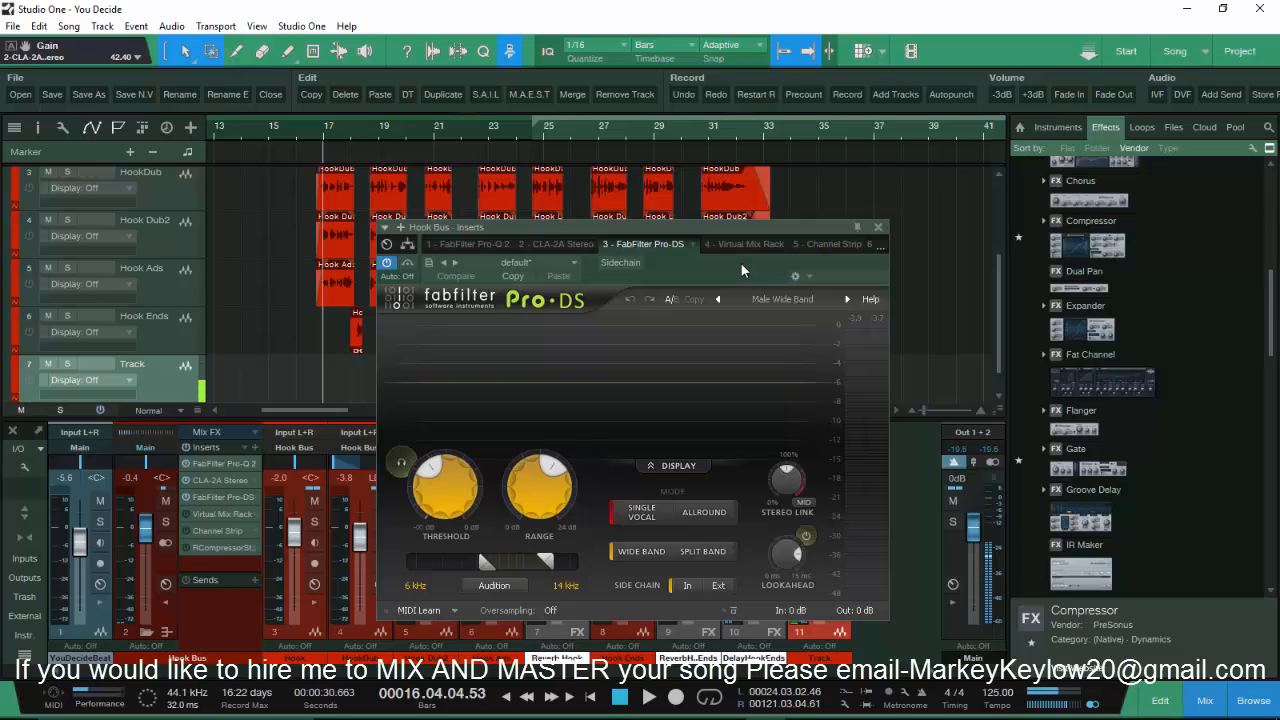
- Open the Virtual Mix Rack insert on the Hook Bus, activate it, and reposition its window to show the FG-S and Revival modules
{"action": "key", "text": "space"}
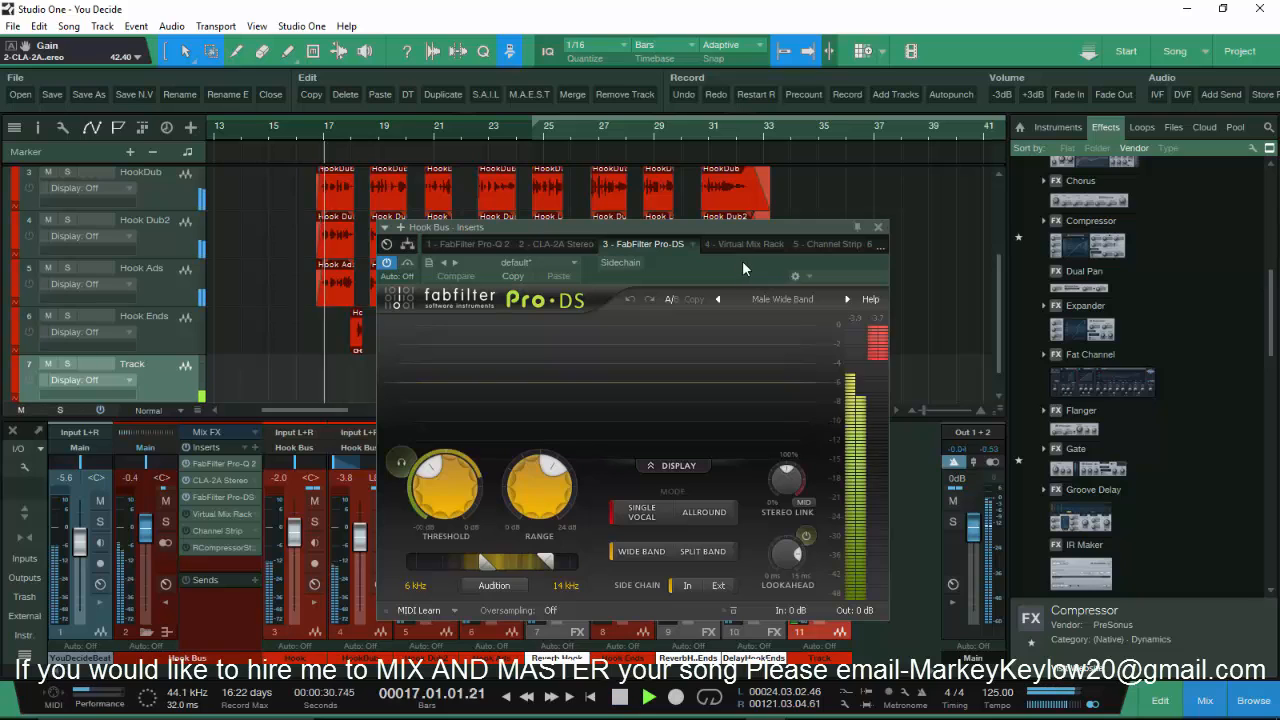
{"action": "left_click", "coordinate": [740, 248]}
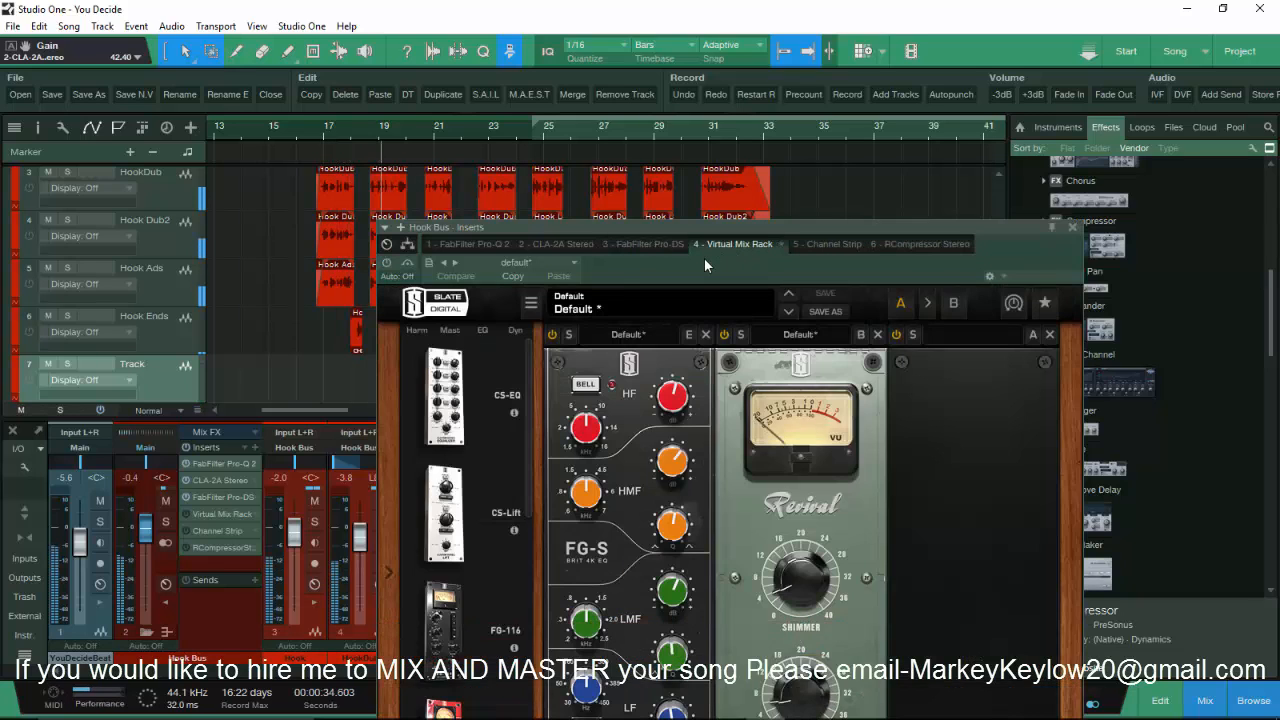
{"action": "key", "text": "space"}
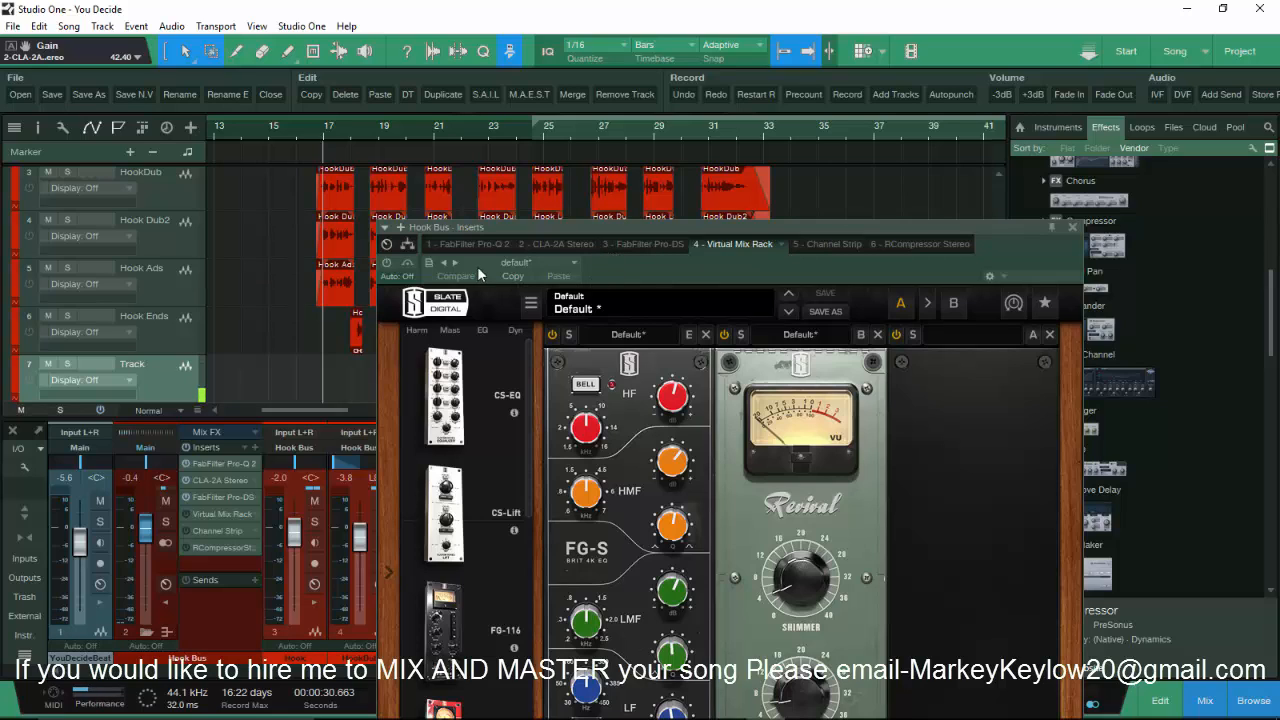
{"action": "left_click", "coordinate": [390, 265]}
{"action": "scroll", "coordinate": [466, 403], "scroll_direction": "down", "scroll_amount": 6}
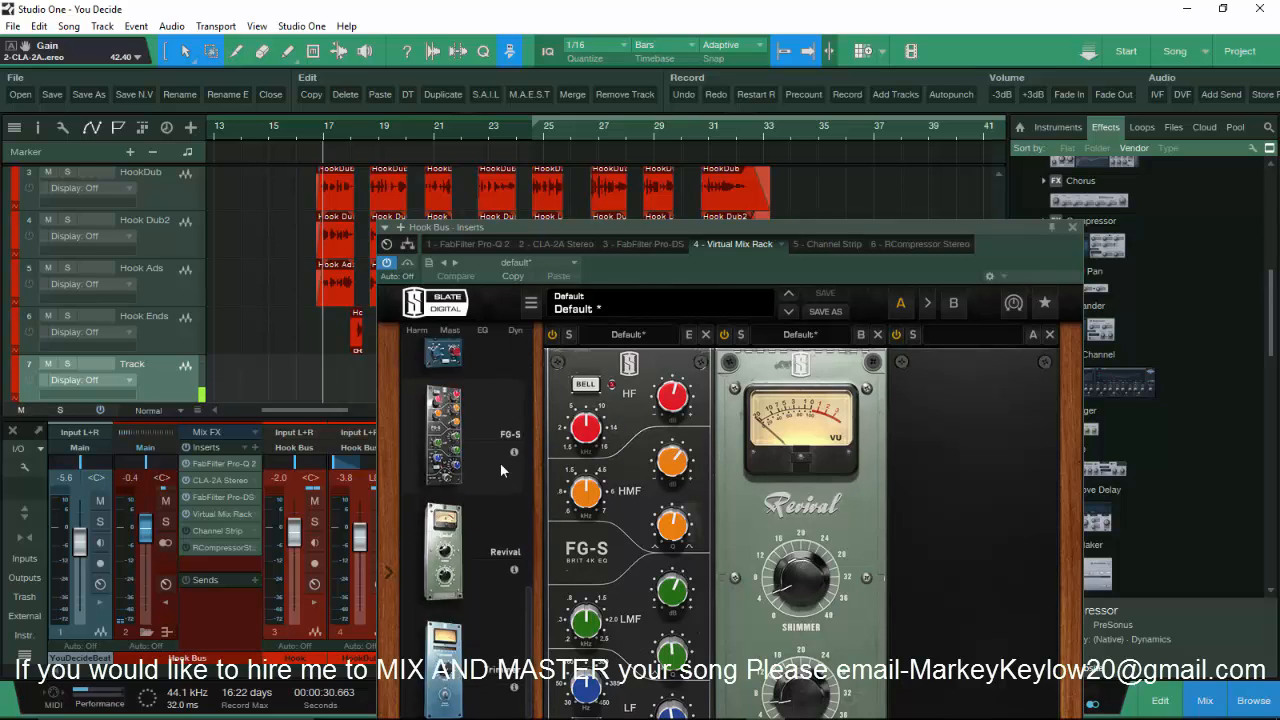
{"action": "scroll", "coordinate": [502, 470], "scroll_direction": "down", "scroll_amount": 3}
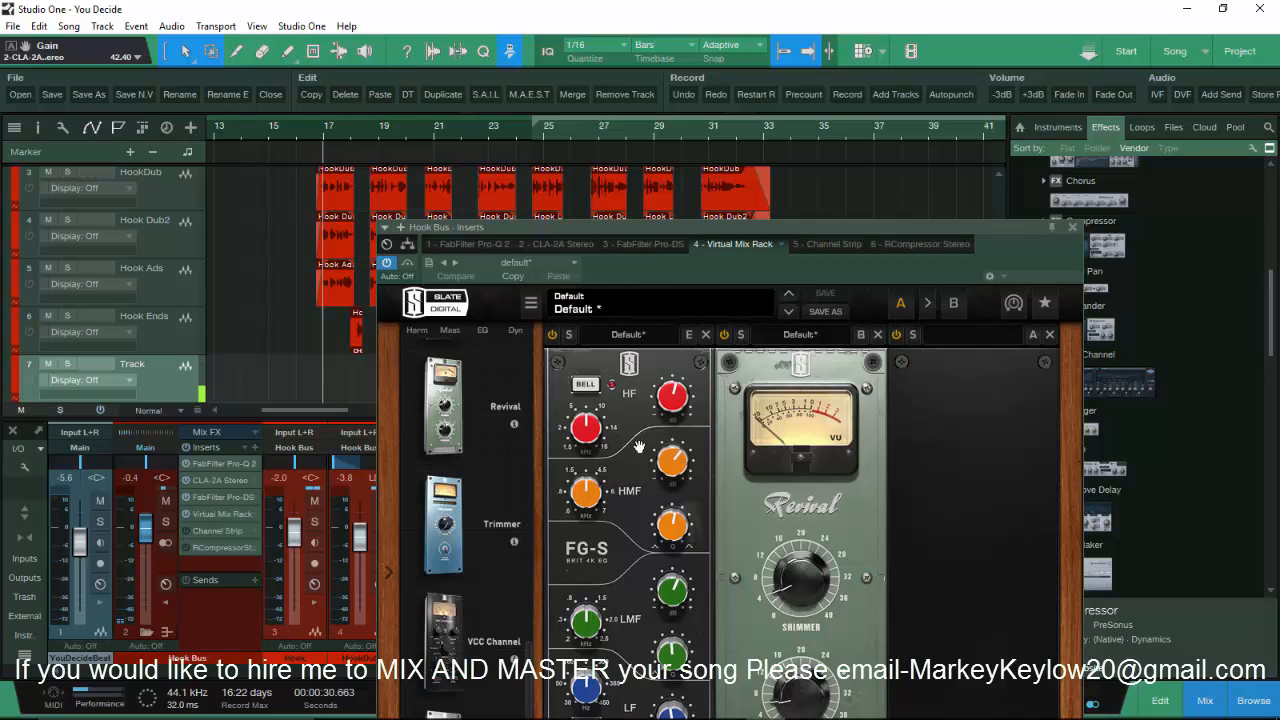
{"action": "left_click_drag", "start_coordinate": [730, 101], "coordinate": [716, 80]}
{"action": "scroll", "coordinate": [418, 417], "scroll_direction": "up", "scroll_amount": 3}
{"action": "scroll", "coordinate": [409, 401], "scroll_direction": "up", "scroll_amount": 3}
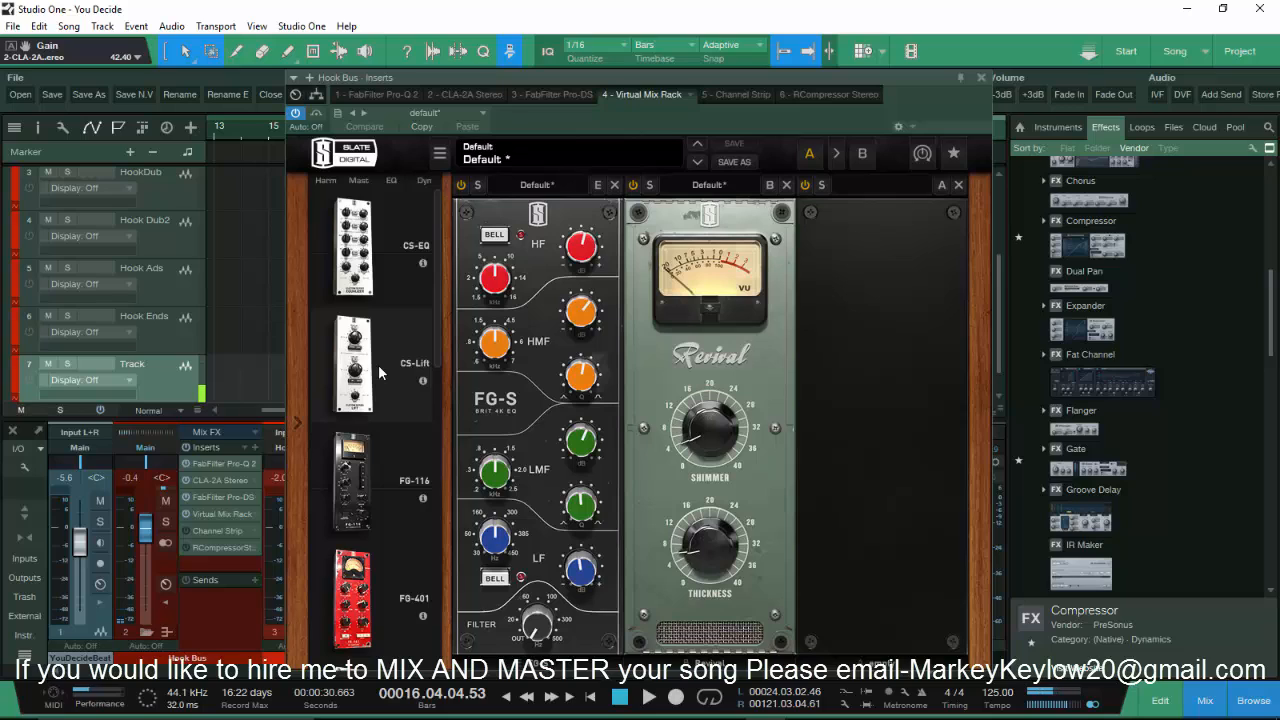
- Compare the playing hook with the Virtual Mix Rack bypassed and active
{"action": "left_click", "coordinate": [294, 114]}
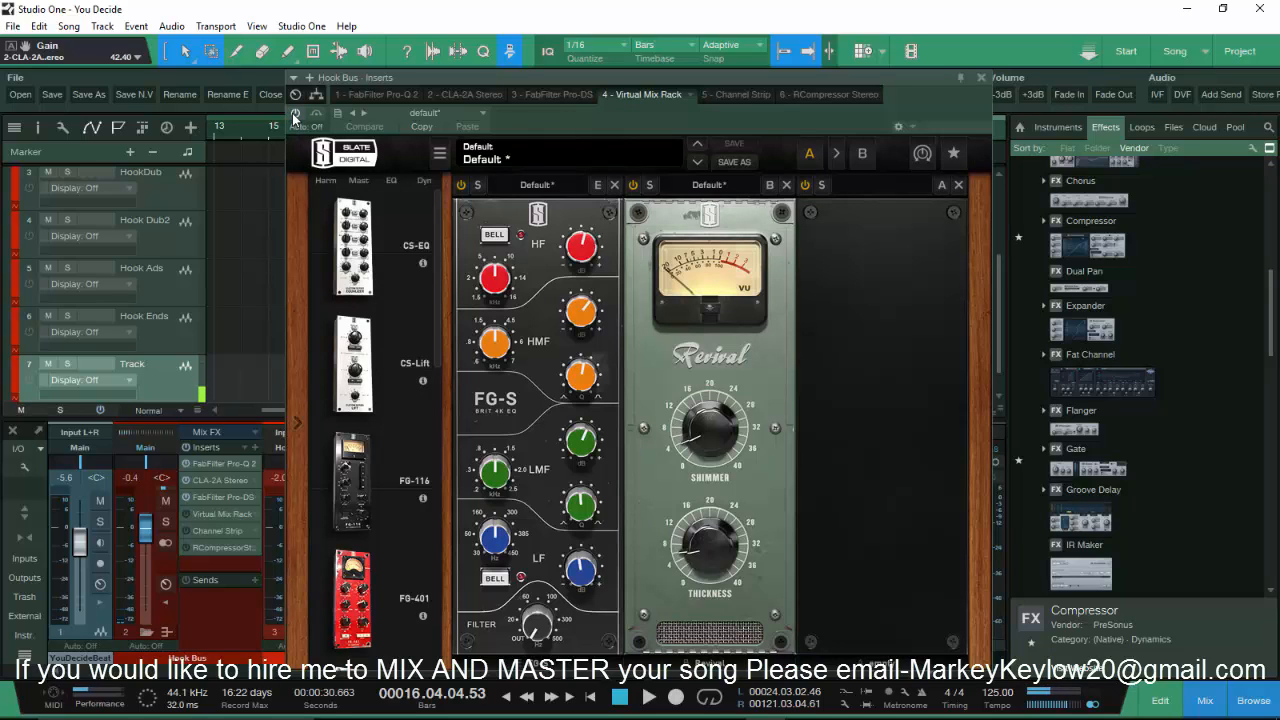
{"action": "key", "text": "space"}
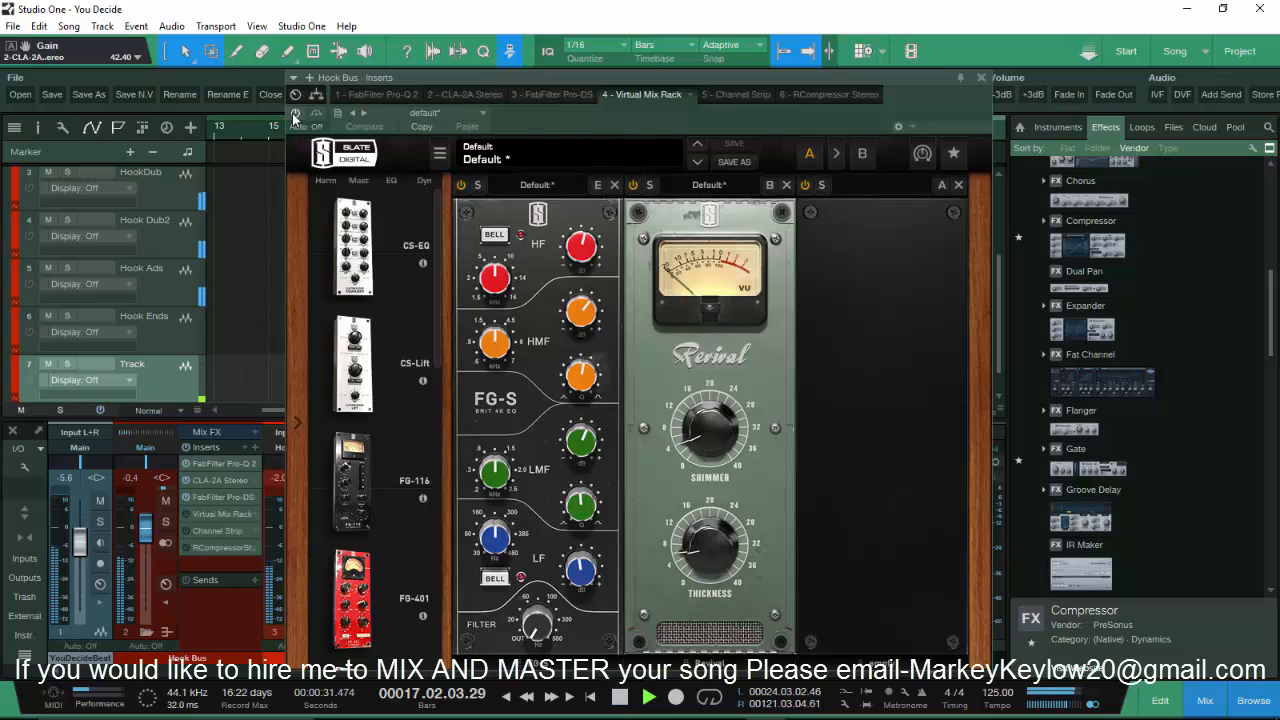
{"action": "left_click", "coordinate": [294, 114]}
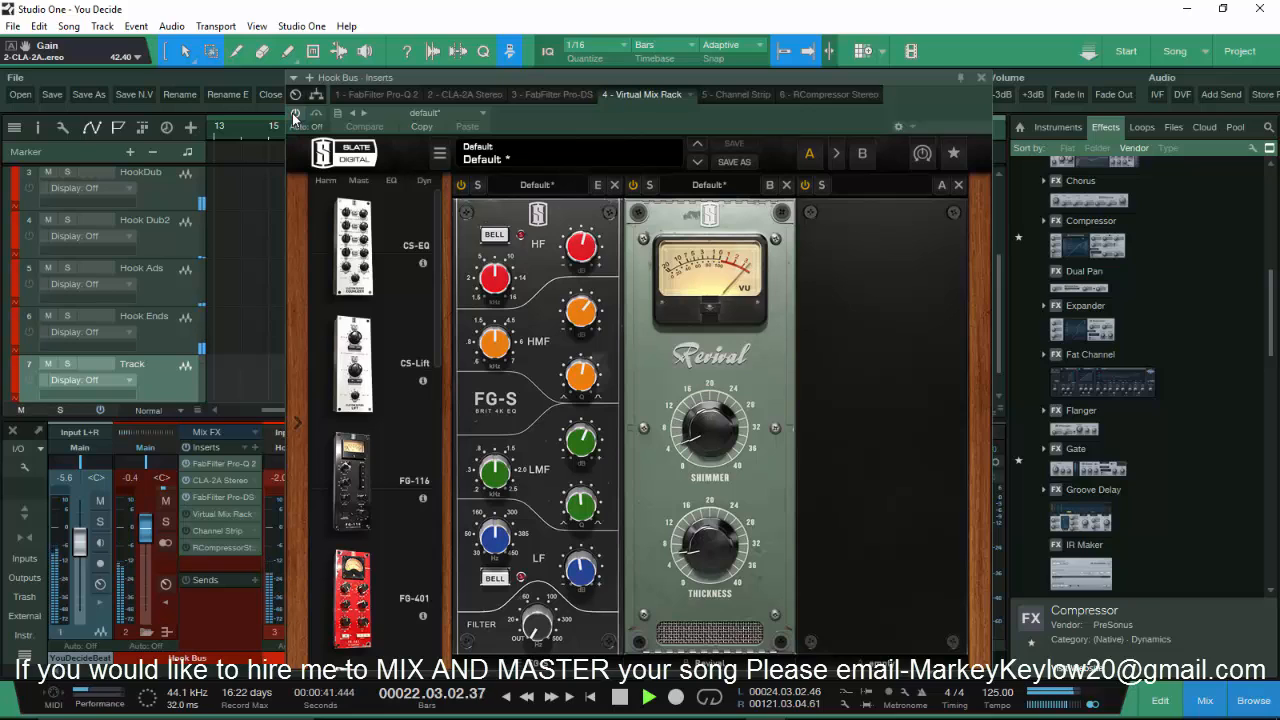
{"action": "left_click", "coordinate": [294, 114]}
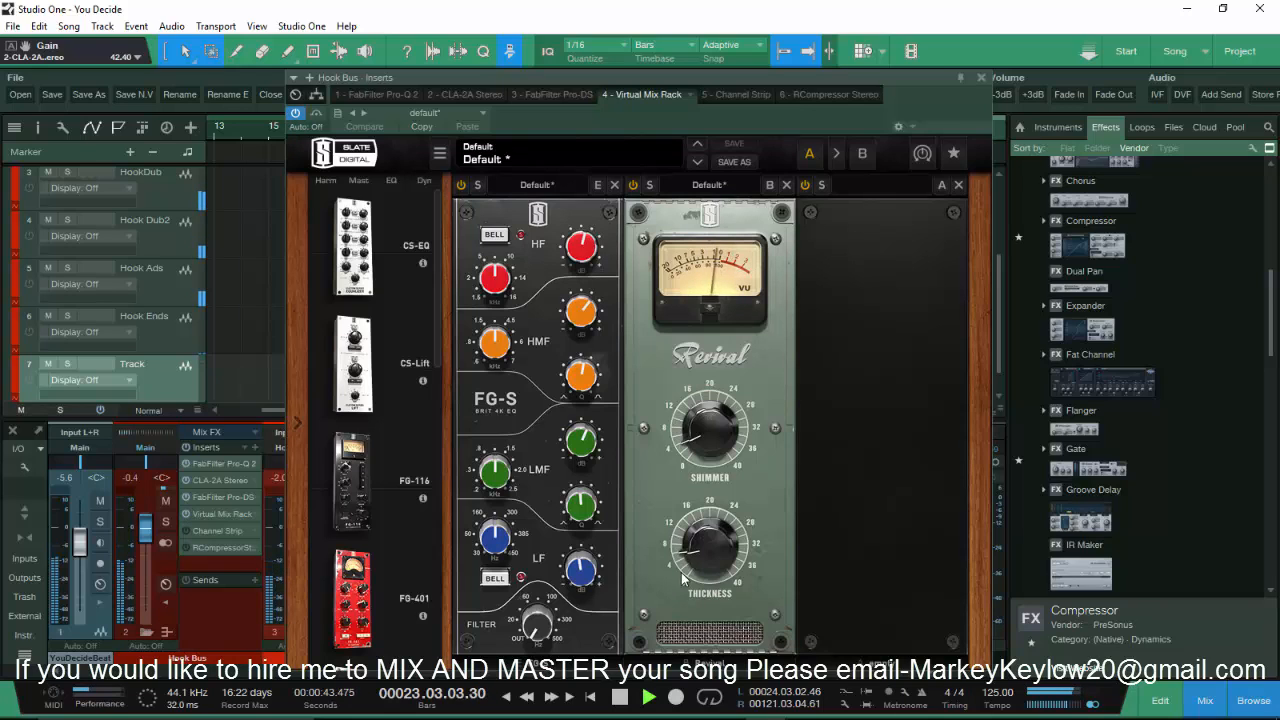
- Audition the Revival module's Thickness at 40 and set its Shimmer to 6.15
{"action": "left_click_drag", "start_coordinate": [692, 555], "coordinate": [701, 278]}
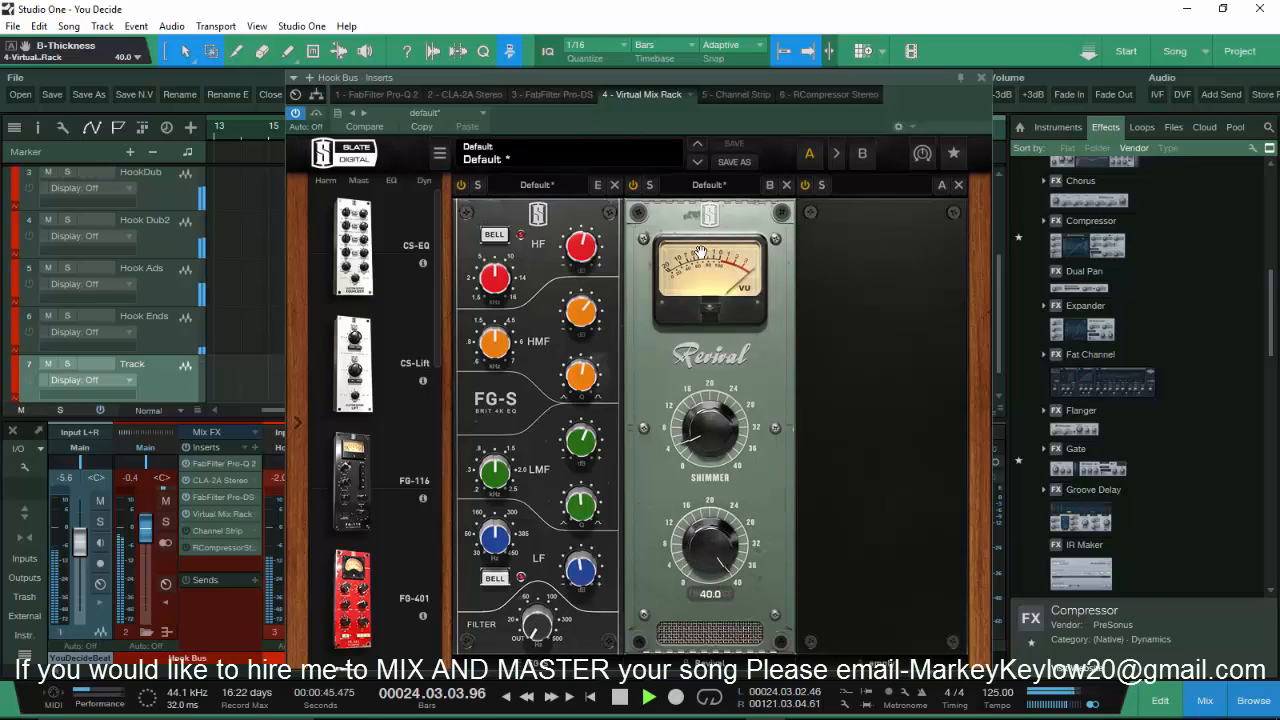
{"action": "left_click_drag", "start_coordinate": [708, 369], "coordinate": [693, 403]}
{"action": "key", "text": "space"}
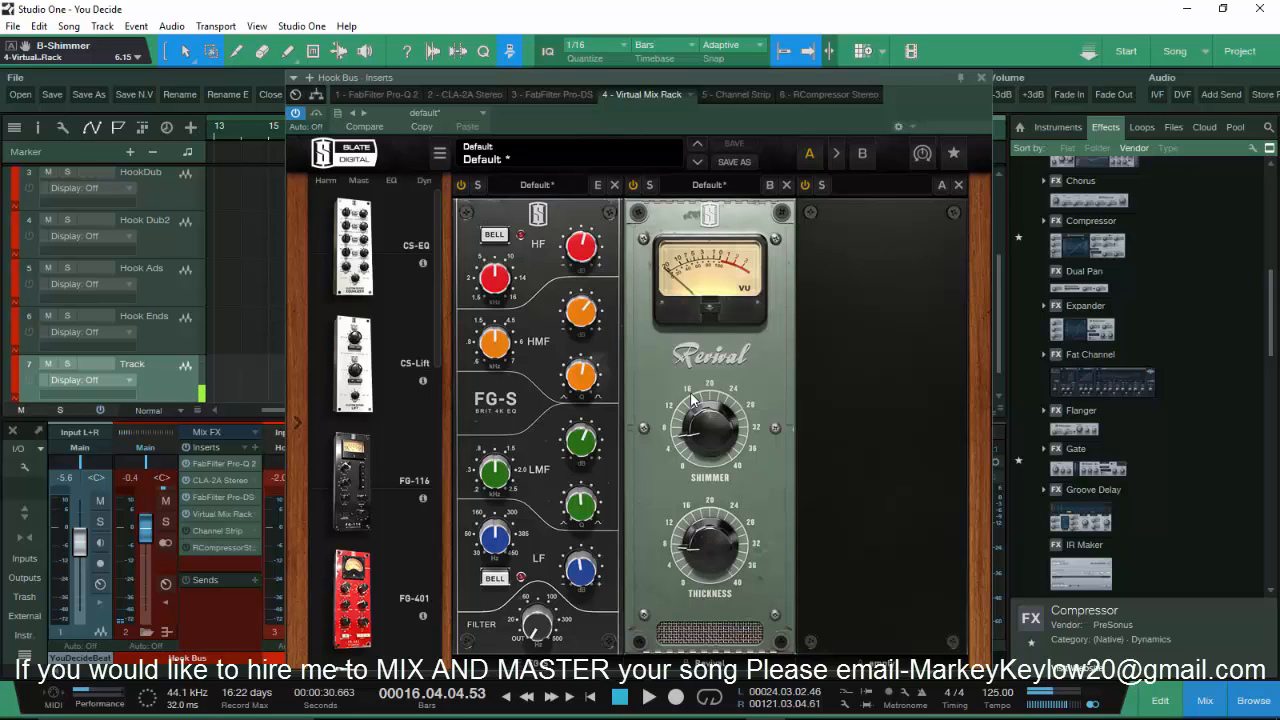
- Open and activate the Hook Bus Channel Strip insert, and compare the playing hook with it bypassed and active
{"action": "left_click", "coordinate": [725, 97]}
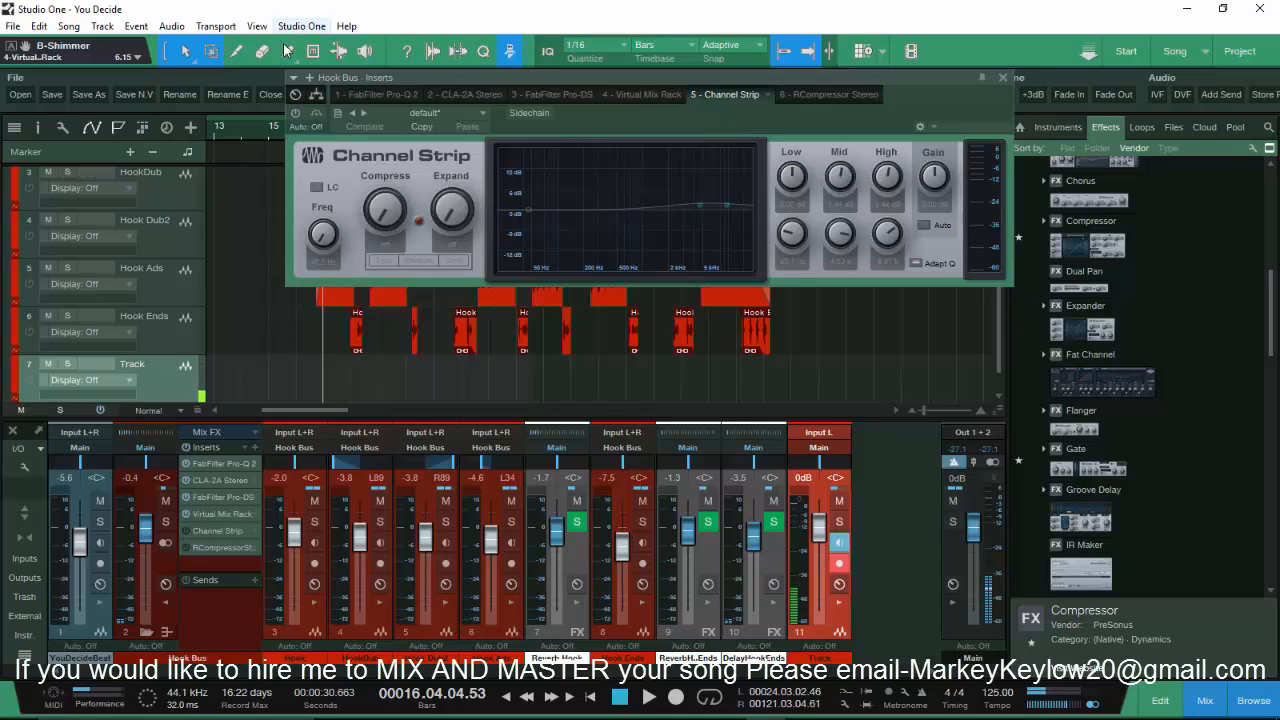
{"action": "left_click", "coordinate": [296, 113]}
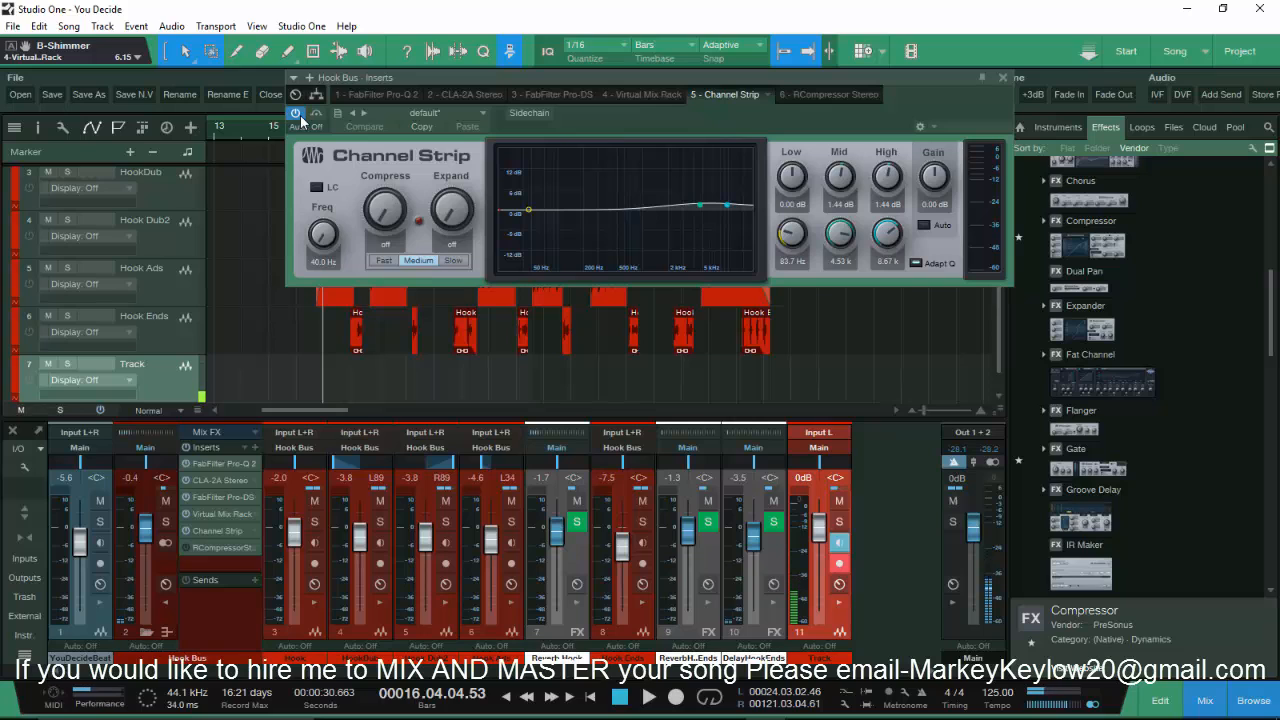
{"action": "key", "text": "space"}
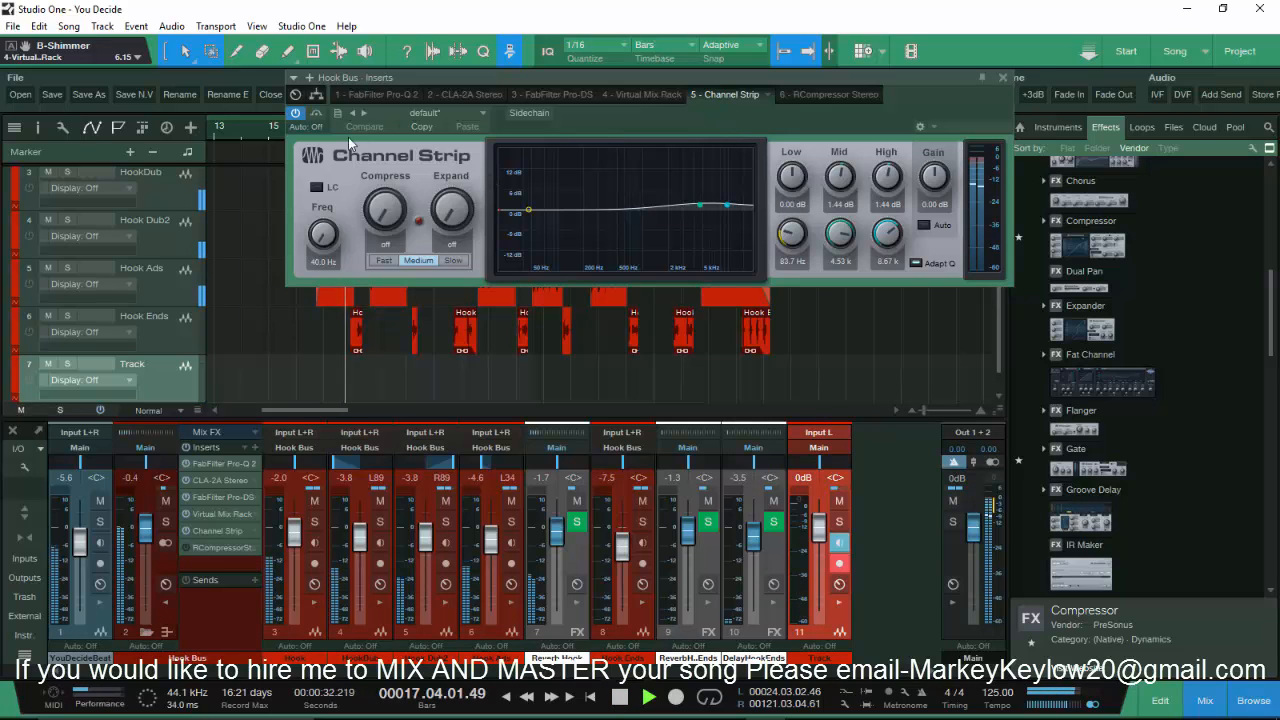
{"action": "left_click", "coordinate": [296, 113]}
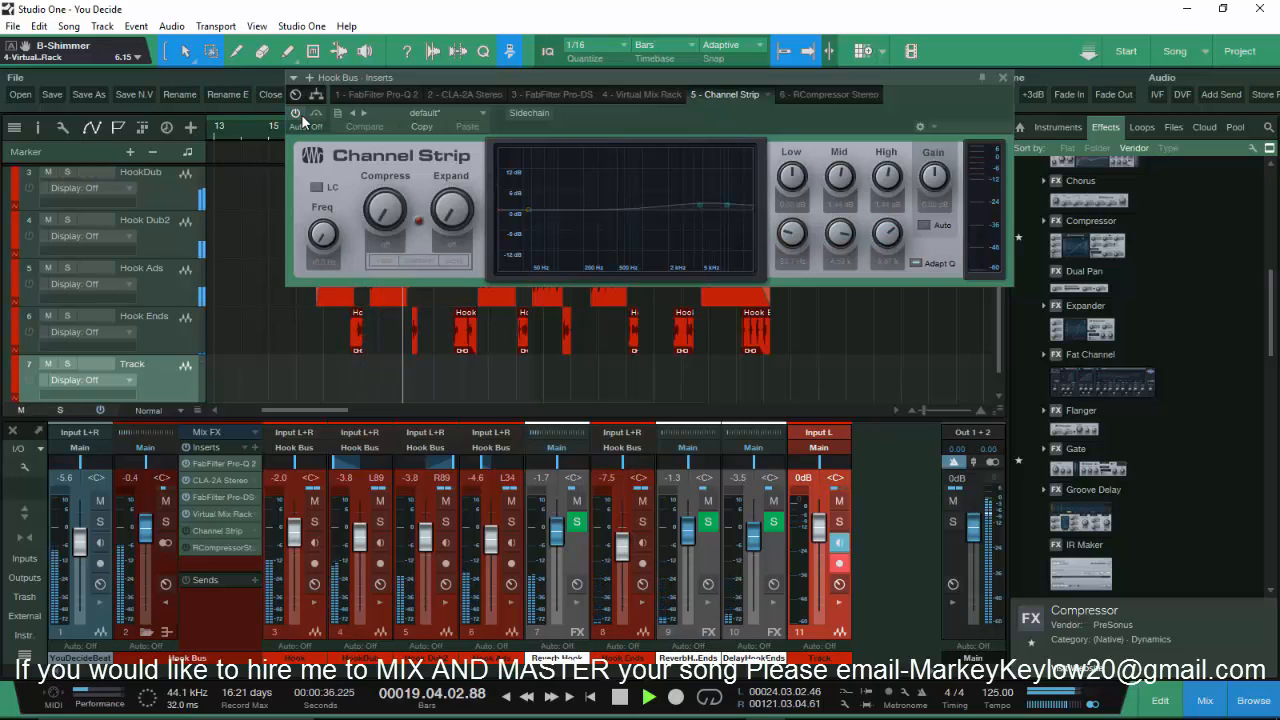
{"action": "left_click", "coordinate": [299, 114]}
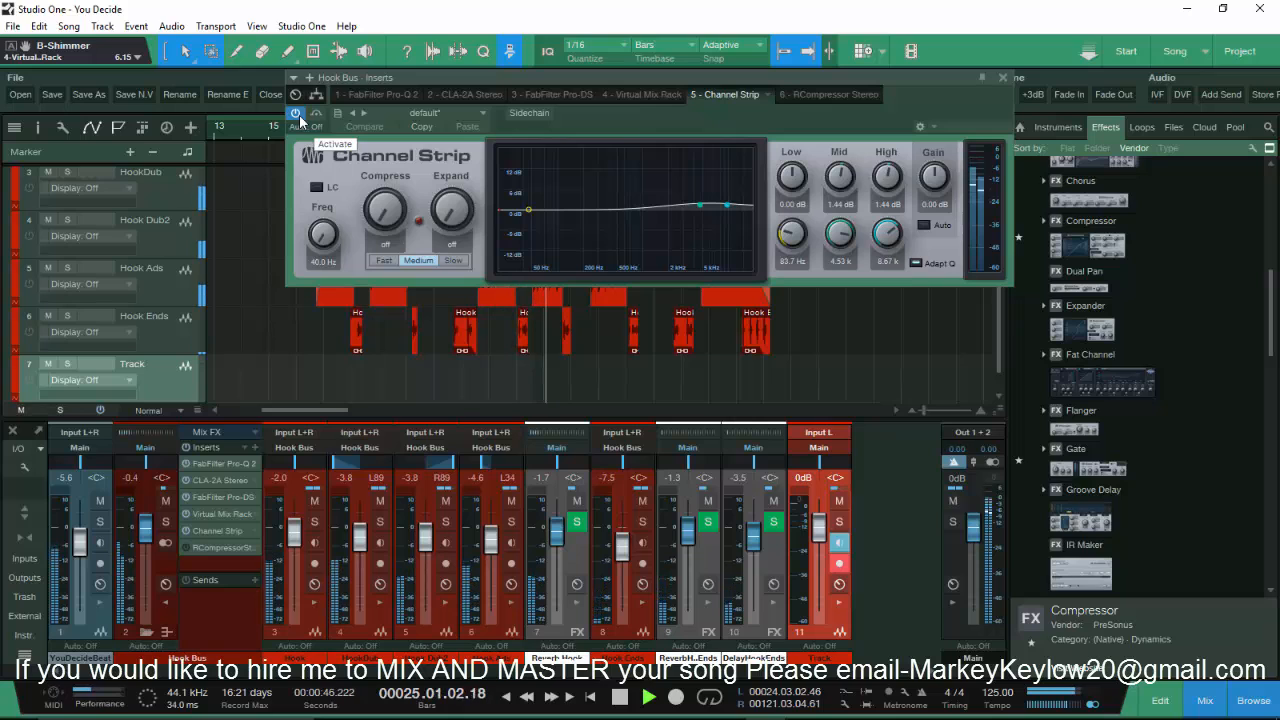
{"action": "key", "text": "space"}
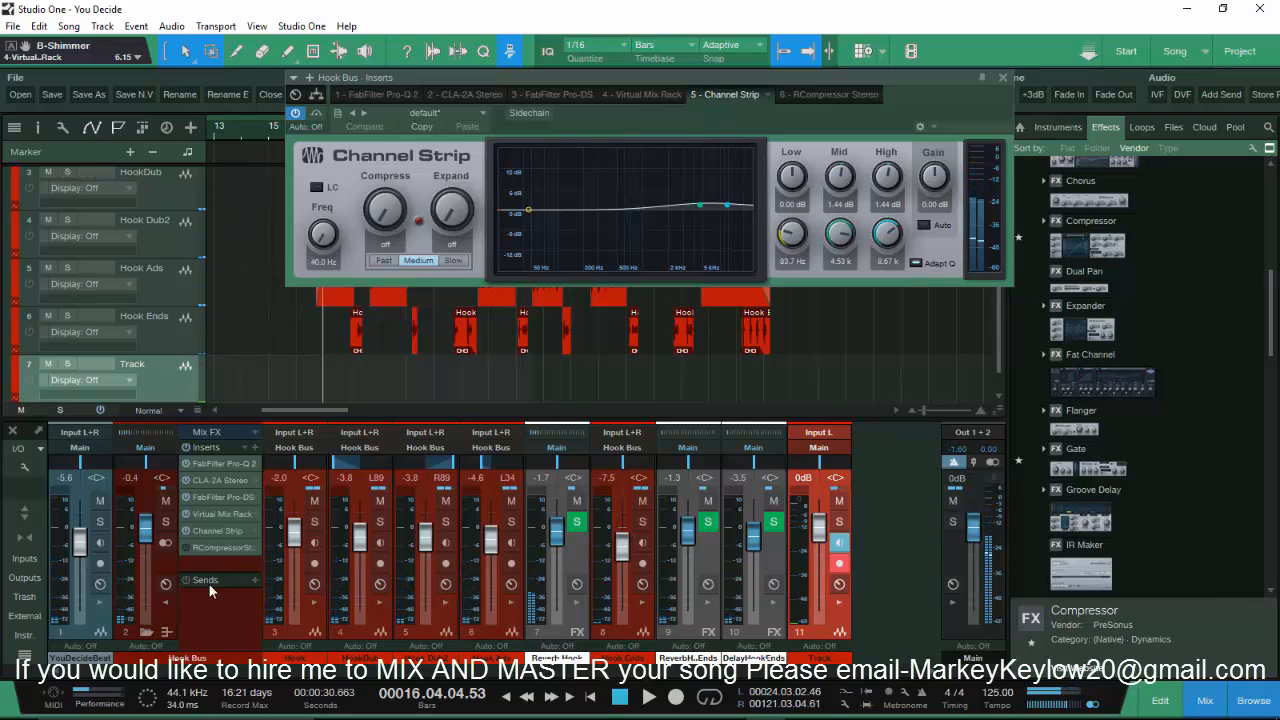
- Open the RCompressor Stereo insert on the Hook Bus, activate it during playback, and close the insert window
{"action": "left_click", "coordinate": [225, 547]}
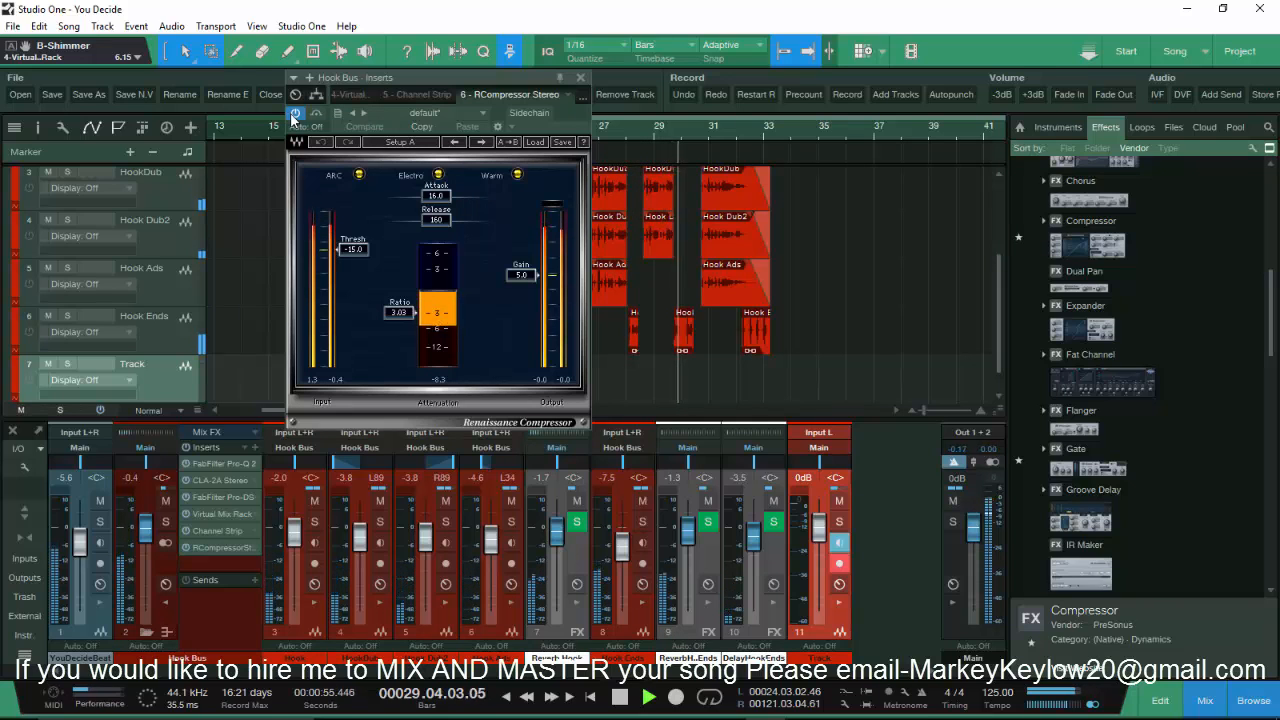
{"action": "left_click", "coordinate": [584, 76]}
{"action": "key", "text": "space"}
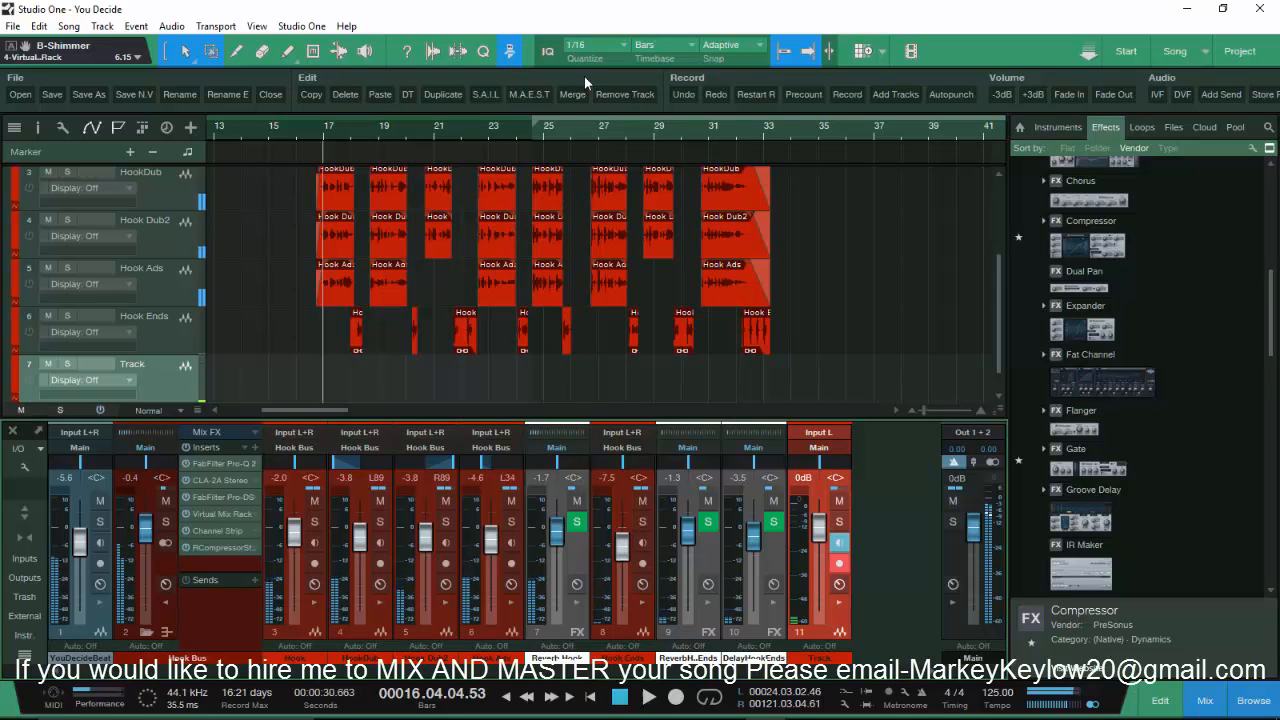
- Expand the Reverb Hook channel, review the MannyM Reverb Stereo insert's MM Bright Space settings, and close the insert window
{"action": "left_click", "coordinate": [578, 612]}
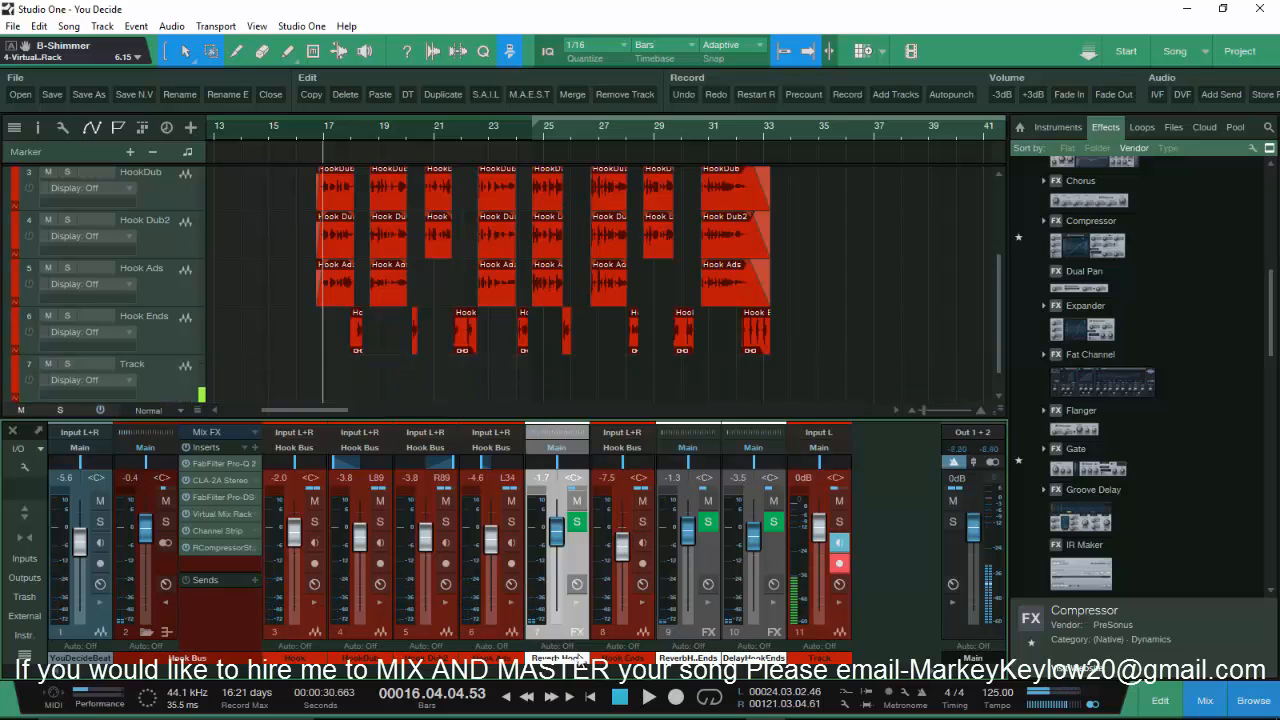
{"action": "left_click", "coordinate": [576, 603]}
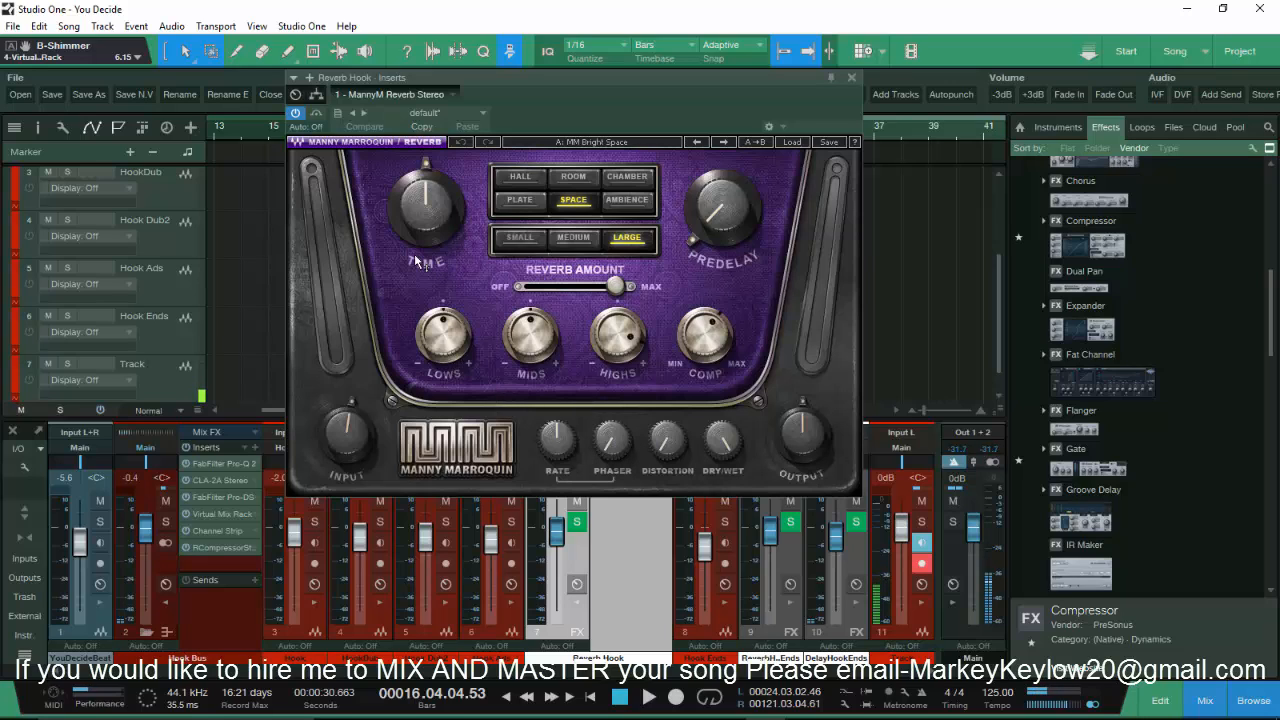
{"action": "mouse_move", "coordinate": [415, 256]}
{"action": "left_click", "coordinate": [852, 77]}
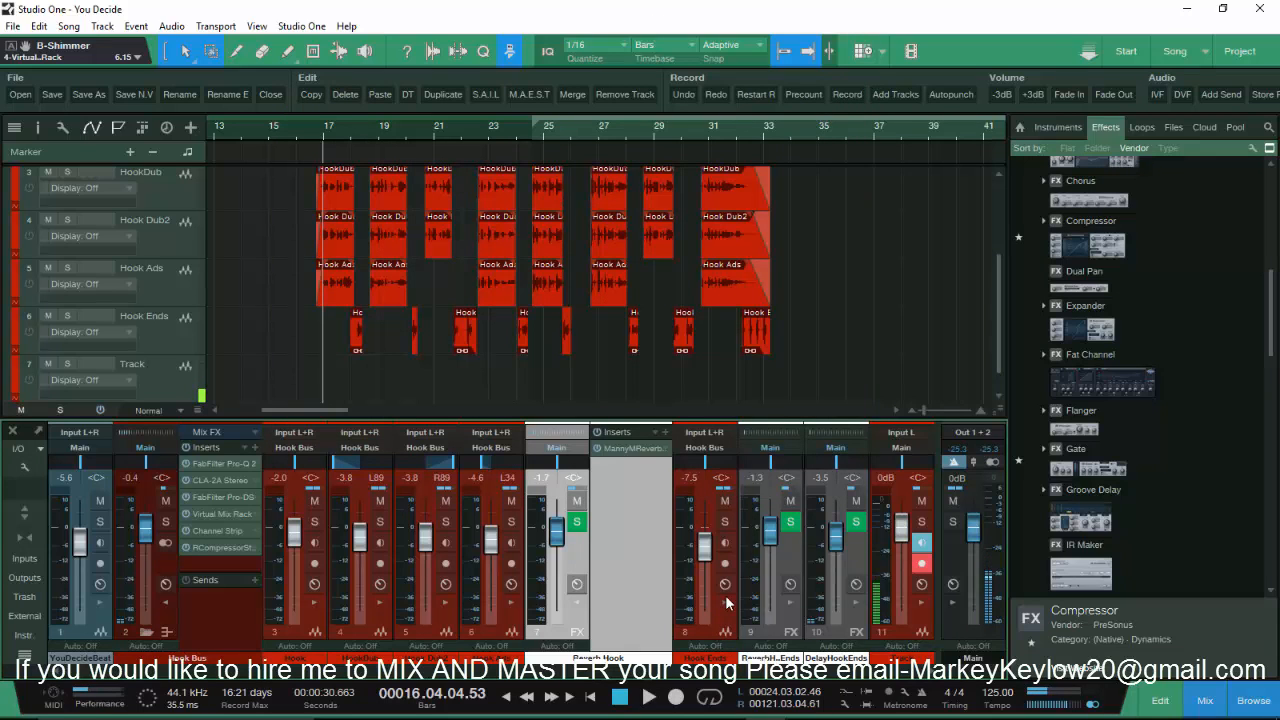
- Expand the Hook Ends and Hook Dub2 channels, open Hook Dub2's T-Pain Effect insert, and move its window clear of the vocal channels
{"action": "left_click", "coordinate": [724, 632]}
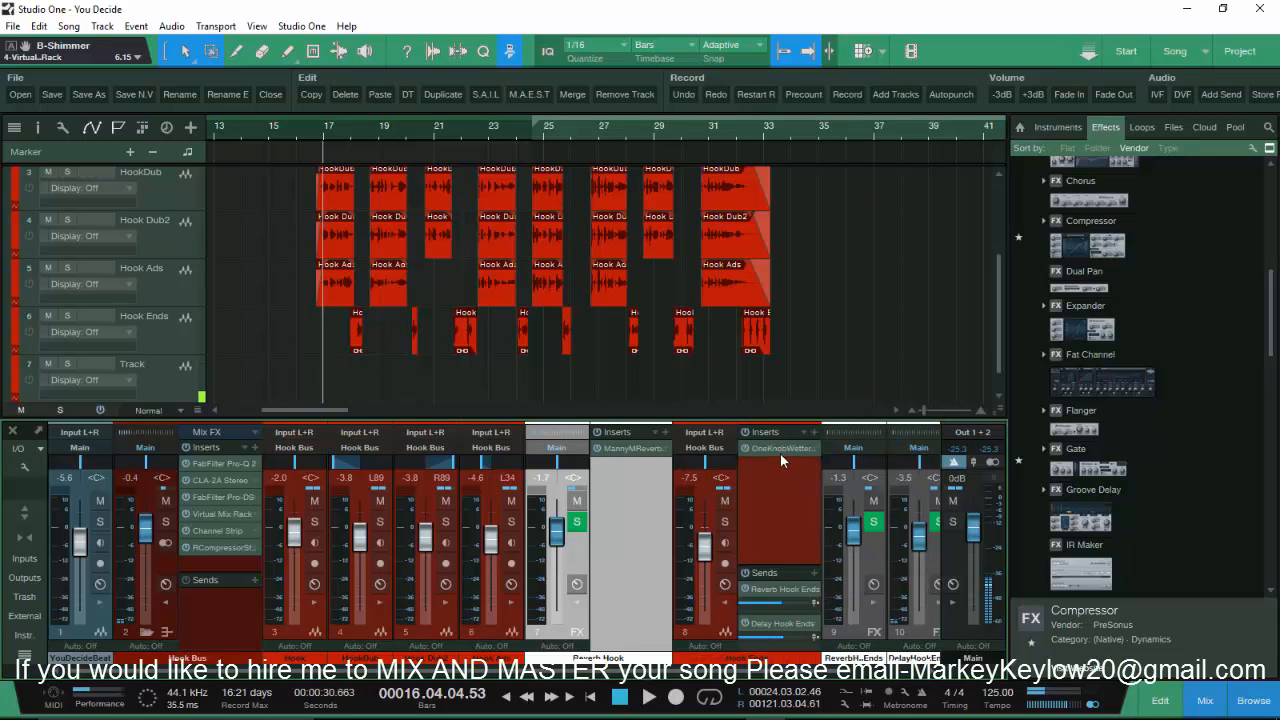
{"action": "left_click", "coordinate": [441, 597]}
{"action": "left_click", "coordinate": [498, 446]}
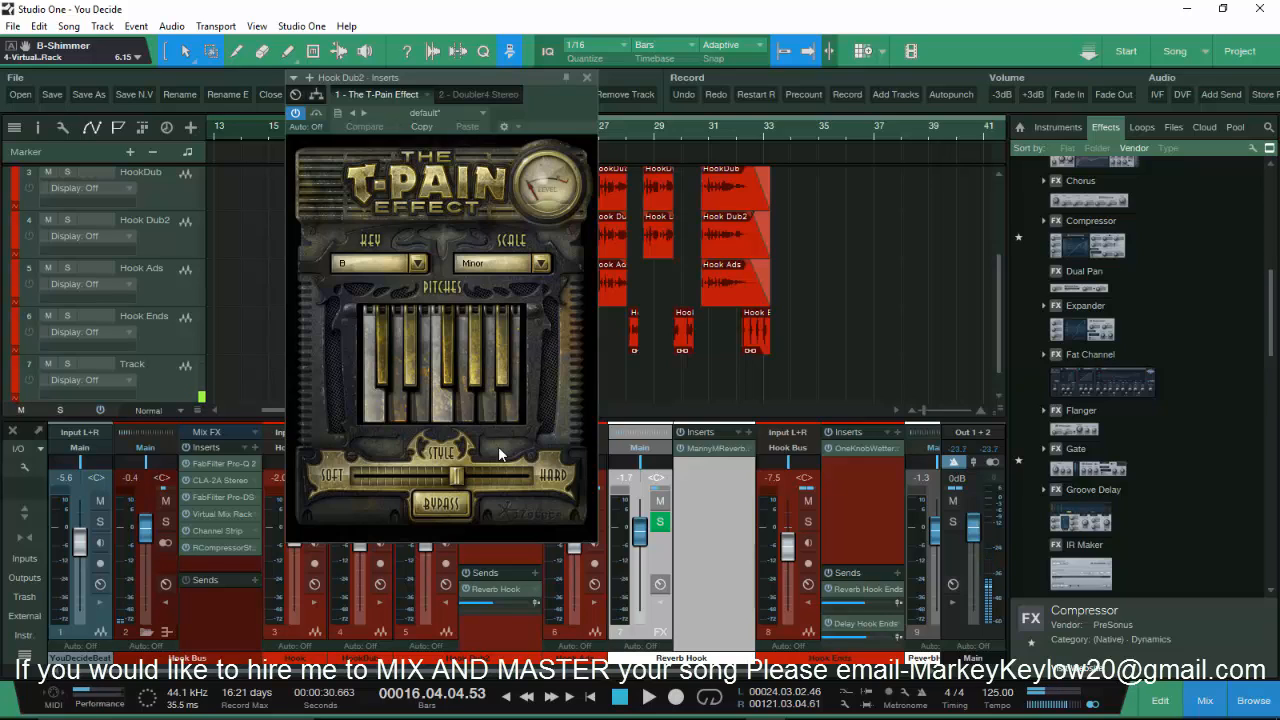
{"action": "left_click_drag", "start_coordinate": [541, 81], "coordinate": [849, 64]}
{"action": "left_click_drag", "start_coordinate": [478, 669], "coordinate": [604, 668]}
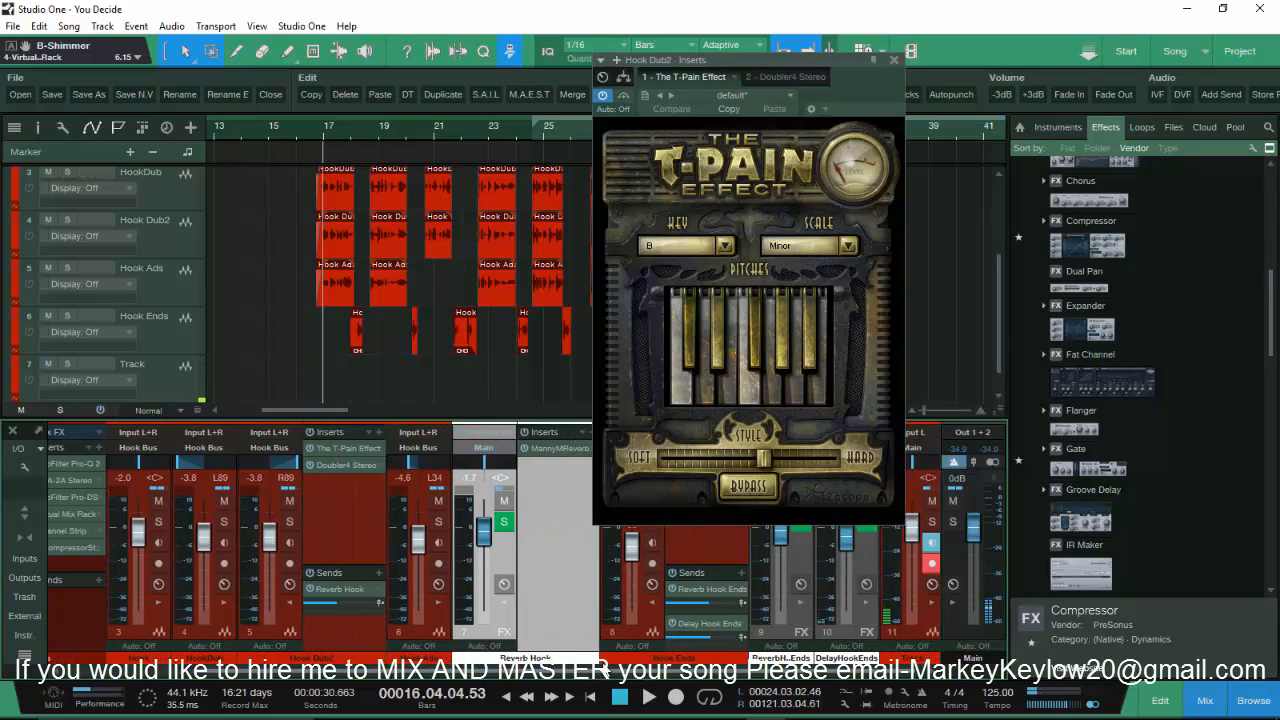
- Solo Hook Dub2 and the empty Track channel, and audition the dub while switching off its Reverb Hook send
{"action": "left_click", "coordinate": [290, 522]}
{"action": "left_click", "coordinate": [931, 521]}
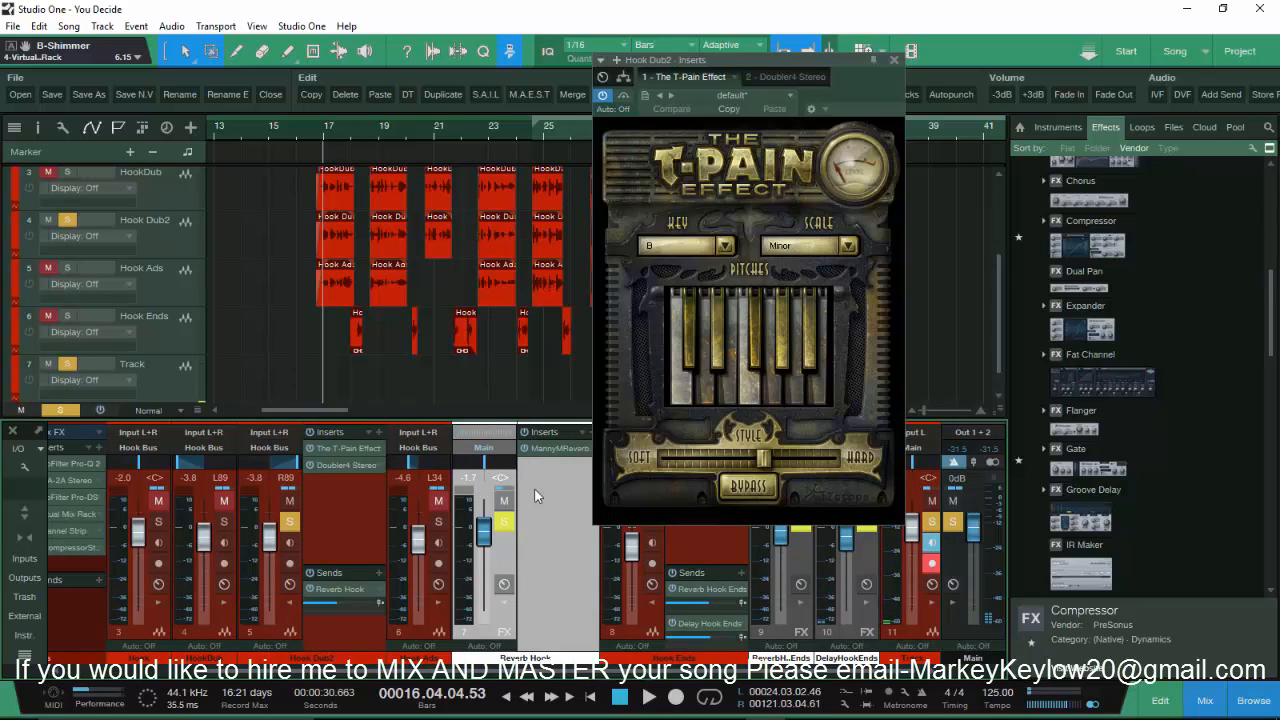
{"action": "key", "text": "space"}
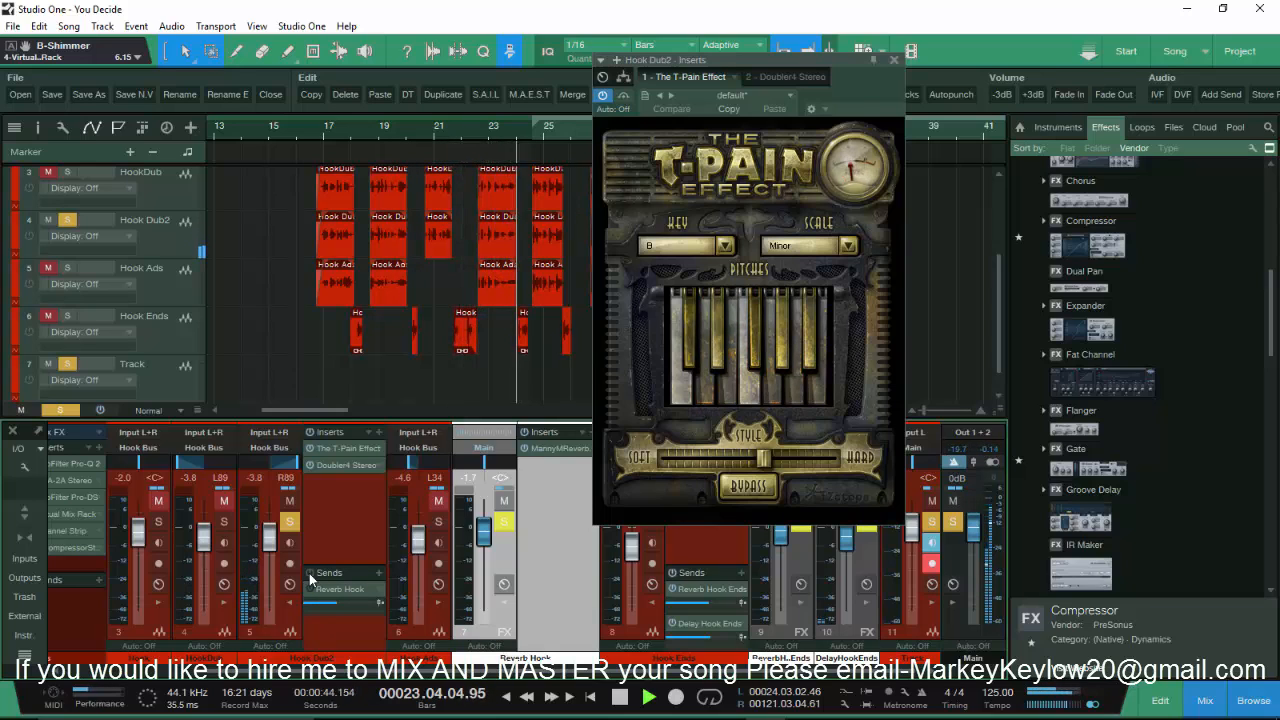
{"action": "key", "text": "space"}
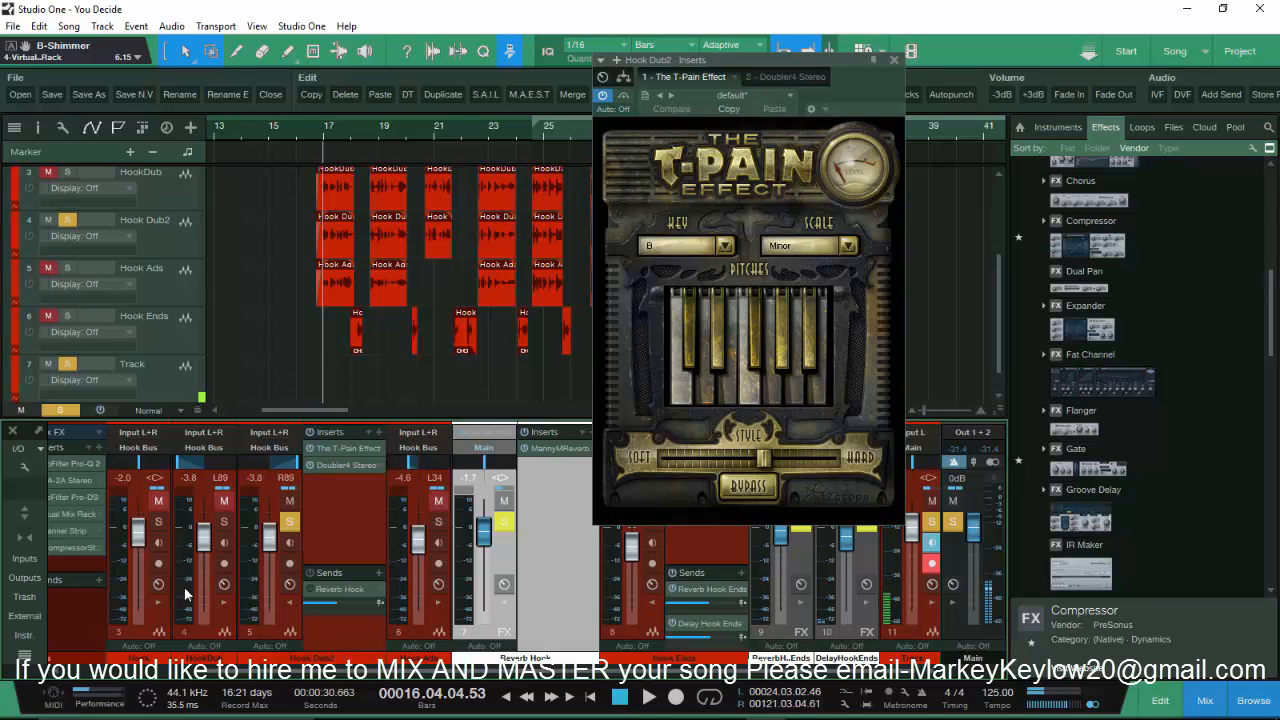
- Add the Hook and HookDub channels to the solo and start playback of the stacked hook vocals
{"action": "left_click", "coordinate": [158, 521]}
{"action": "left_click", "coordinate": [224, 521]}
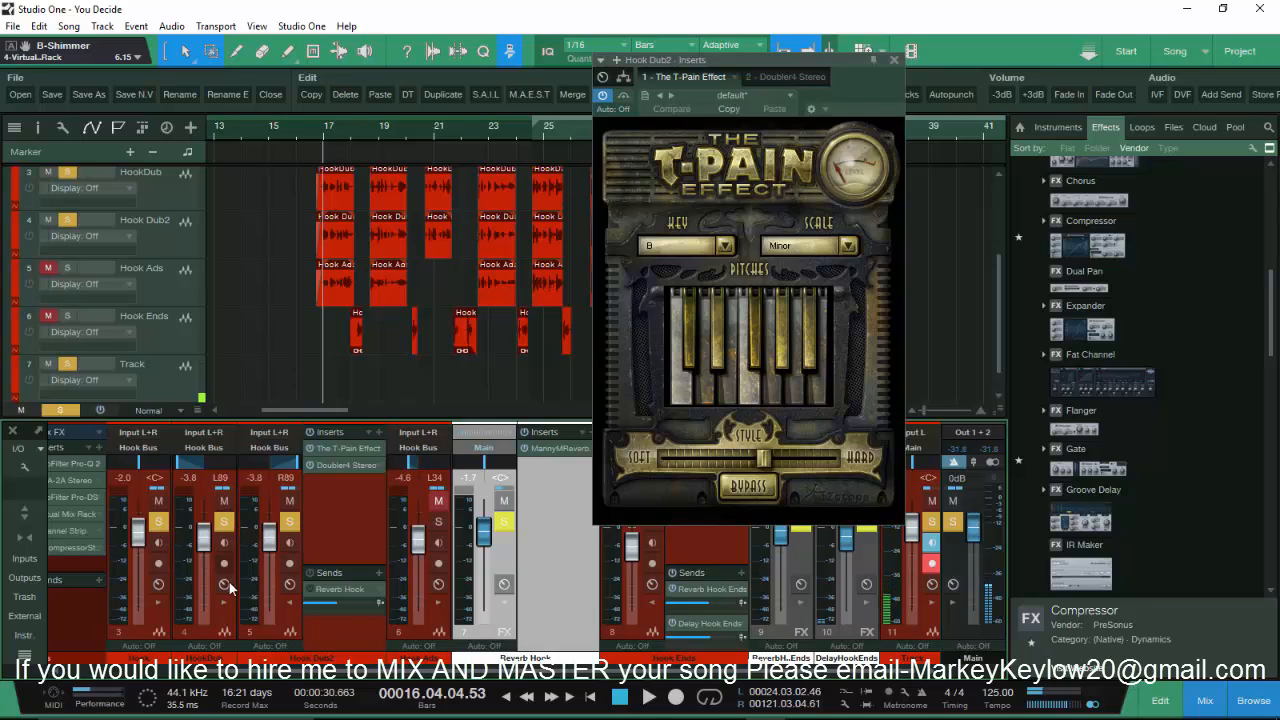
{"action": "key", "text": "space"}
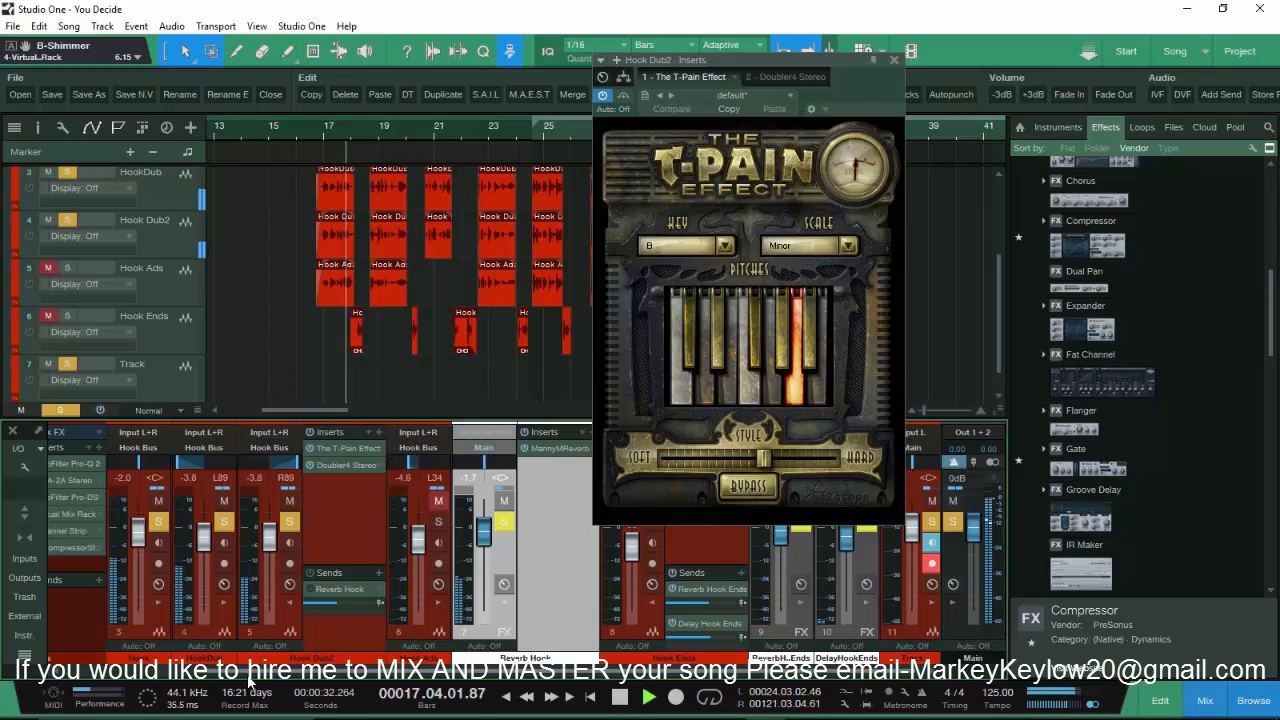
- Expand the Hook and HookDub channels, switch off their Reverb Hook sends during playback, stop, and close the T-Pain Effect window
{"action": "left_click", "coordinate": [159, 603]}
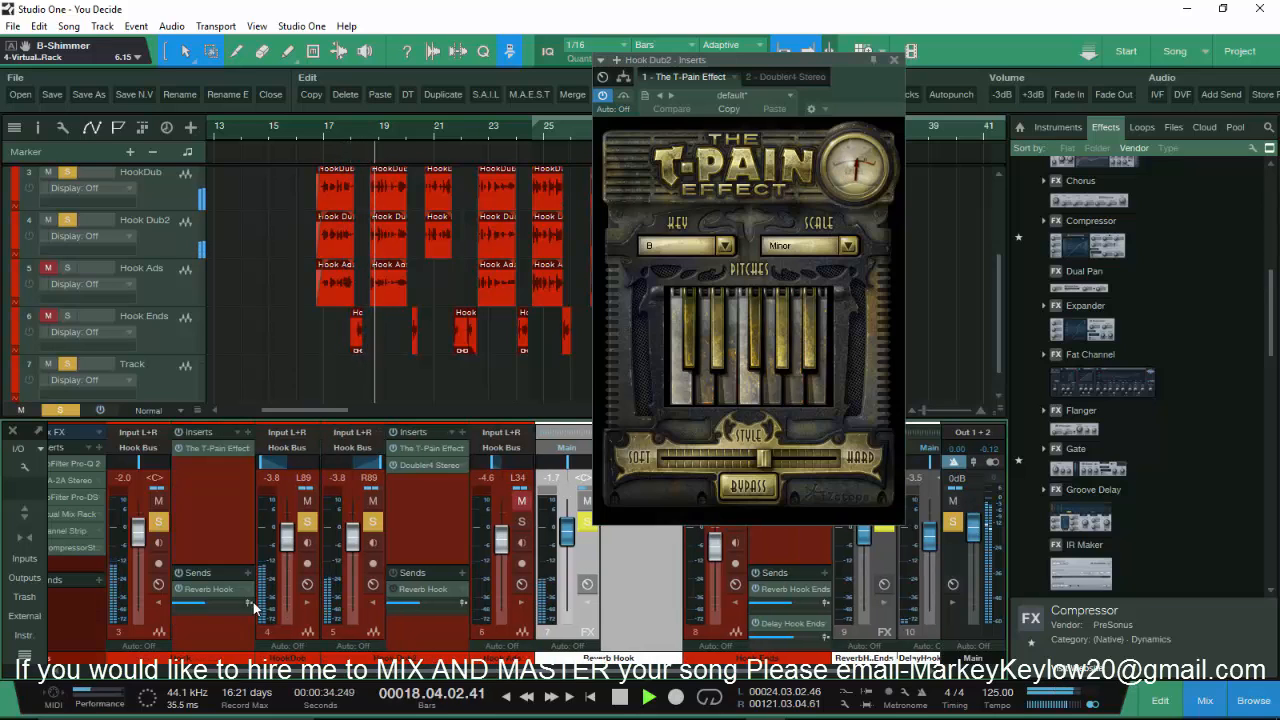
{"action": "left_click", "coordinate": [307, 603]}
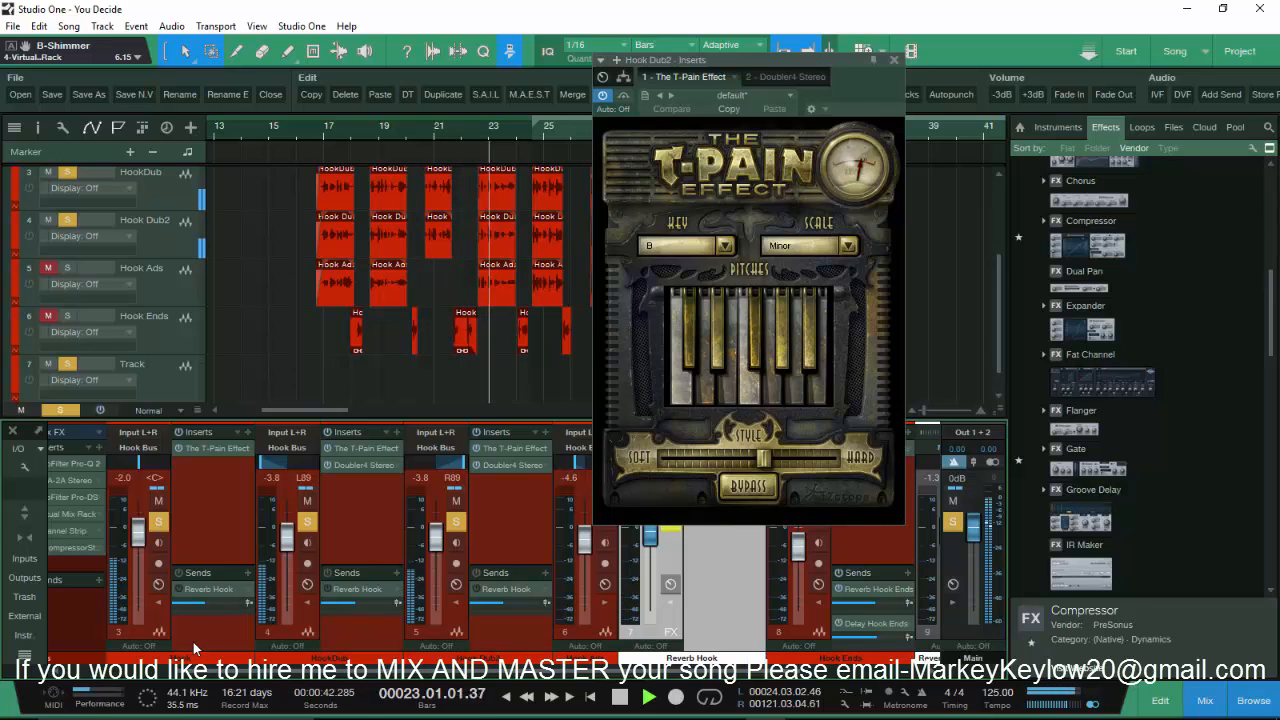
{"action": "key", "text": "space"}
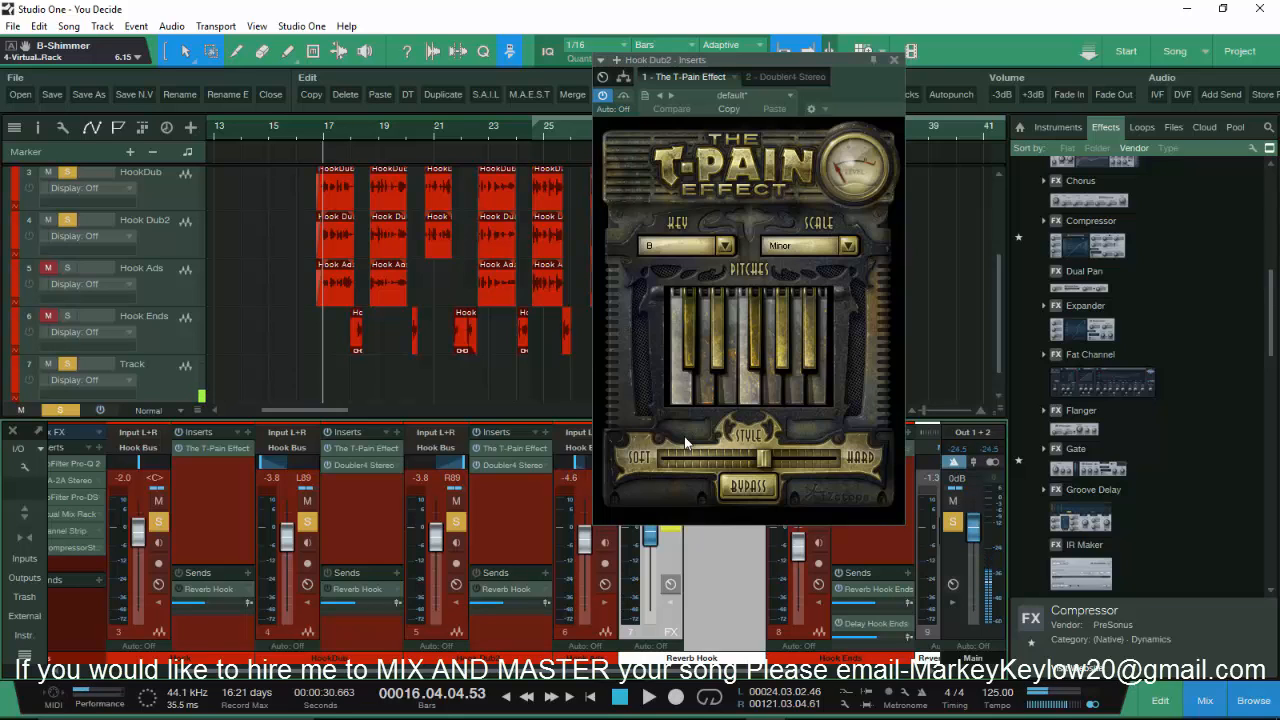
{"action": "left_click", "coordinate": [896, 56]}
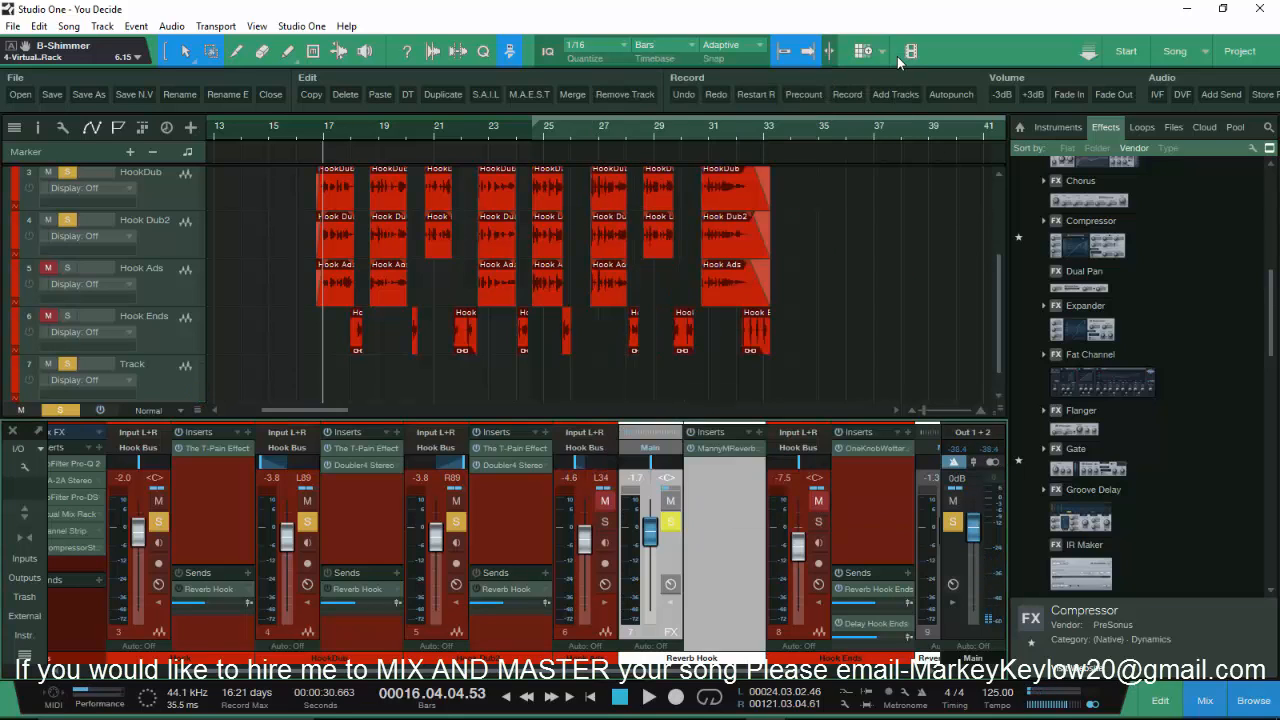